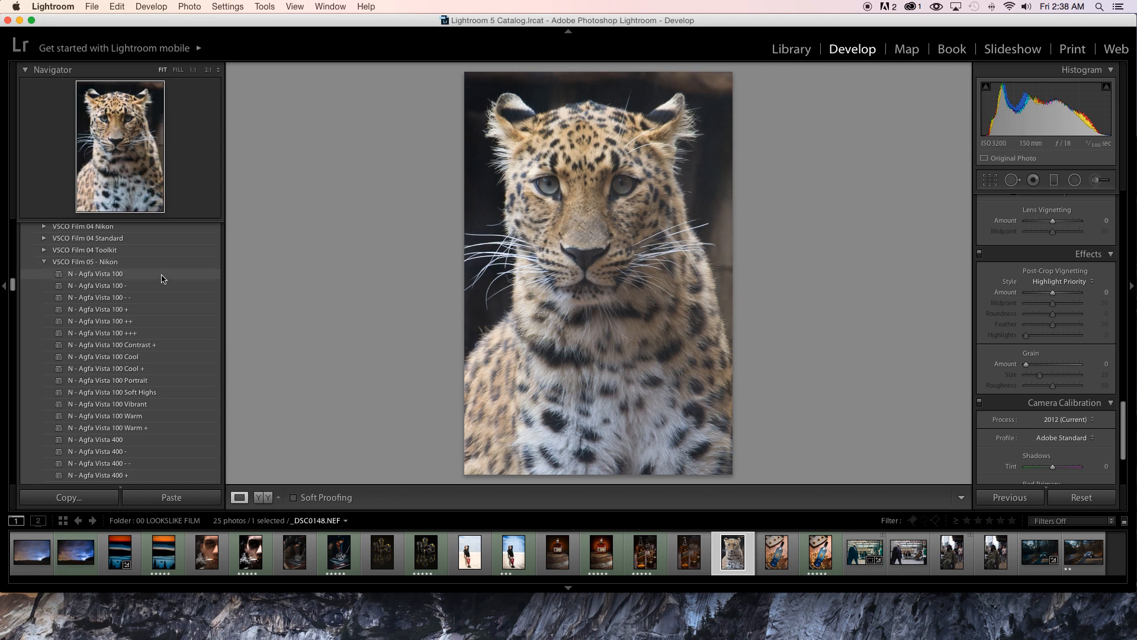
Step: Apply the N - Agfa Vista 100 preset from VSCO Film 05 - Nikon to the leopard photo
left_click(164, 277)
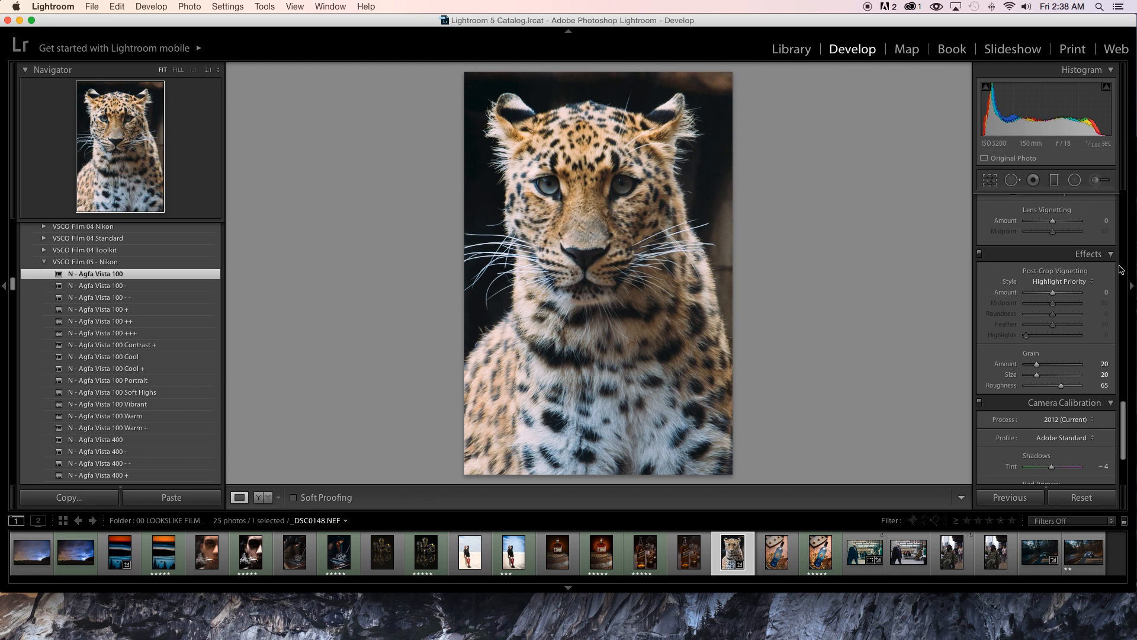
scroll(1123, 432, "up", 10)
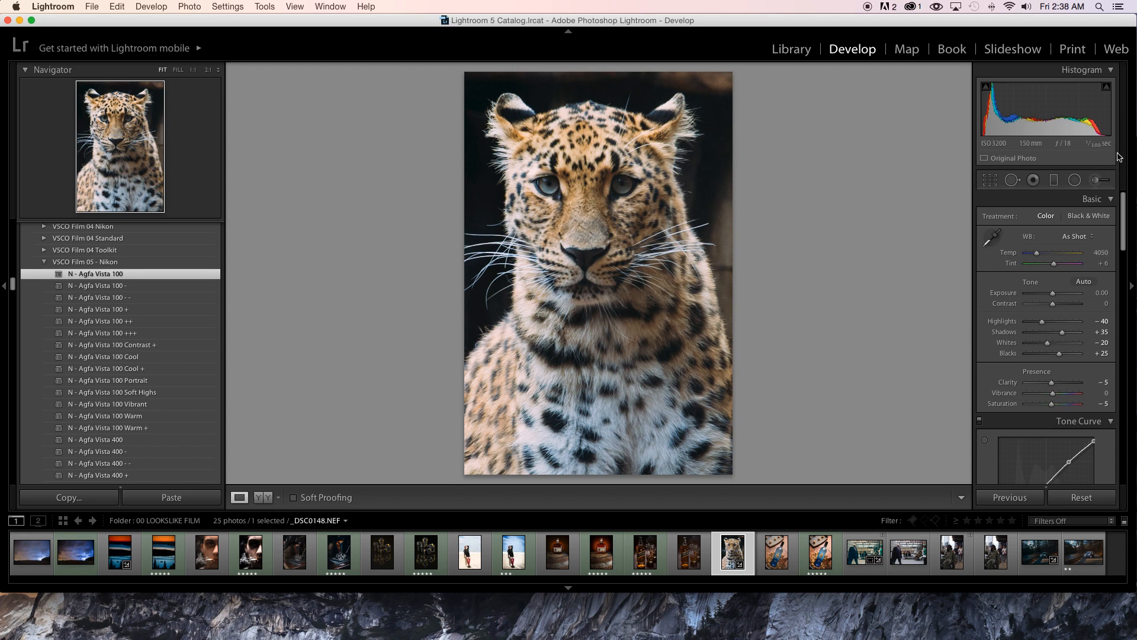
Step: Paint over both of the leopard's eyes with an adjustment brush set to 0.24 exposure and size 6.0
left_click(1099, 181)
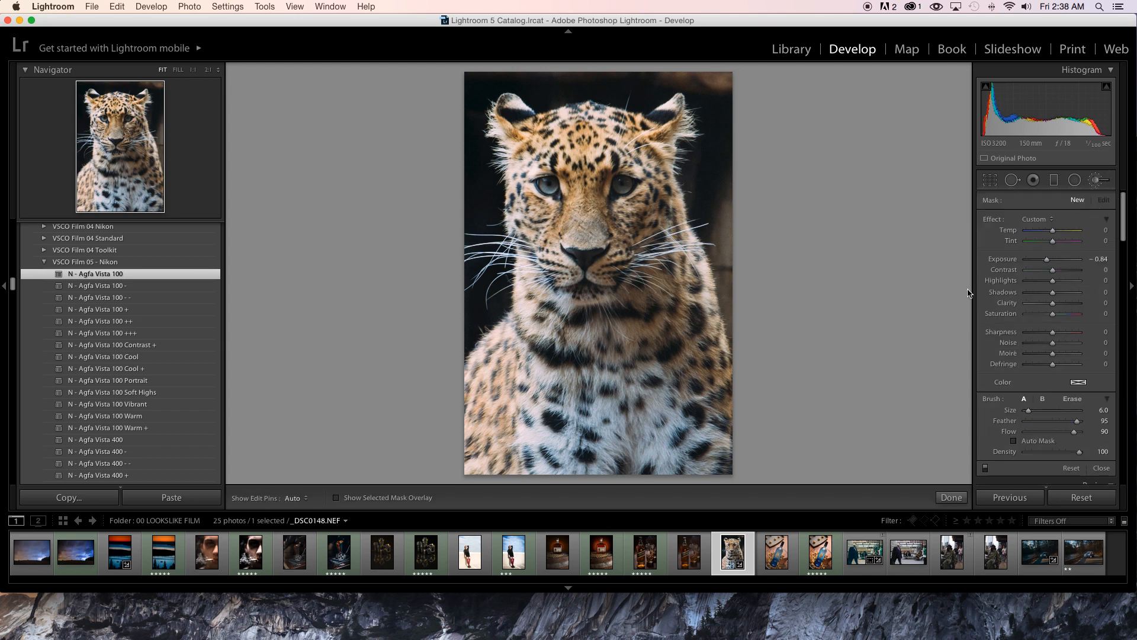
left_click_drag(1043, 259, 1060, 272)
key("h")
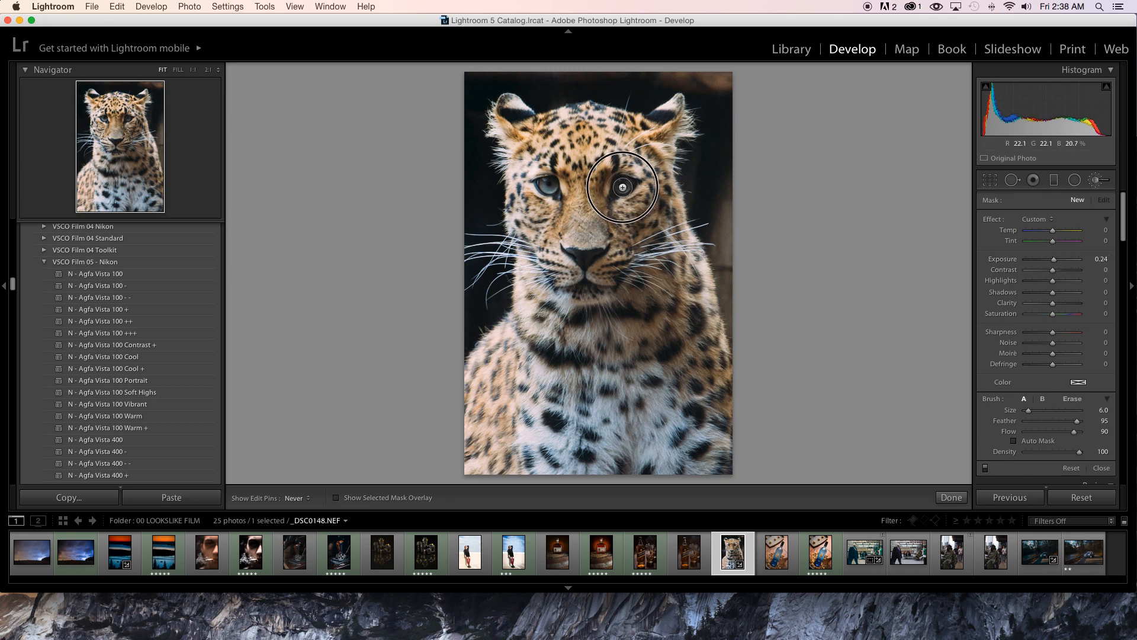
left_click(624, 188)
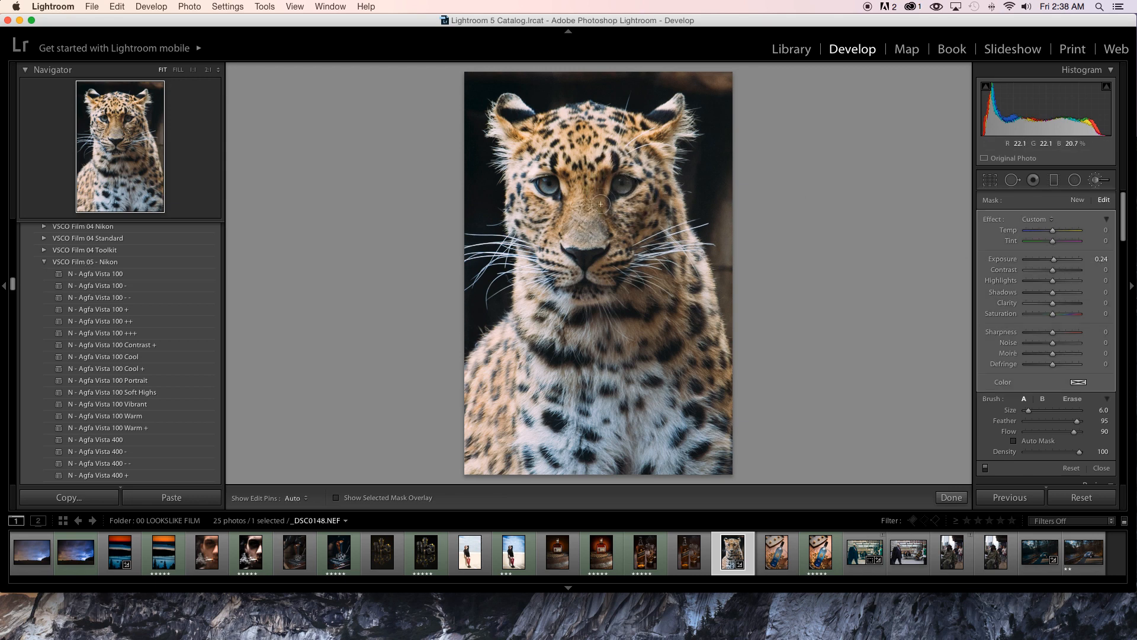
left_click(549, 184)
key("h")
Step: Set the eye brush mask's highlights to -23, raise its shadows, and close the brush
left_click(1038, 282)
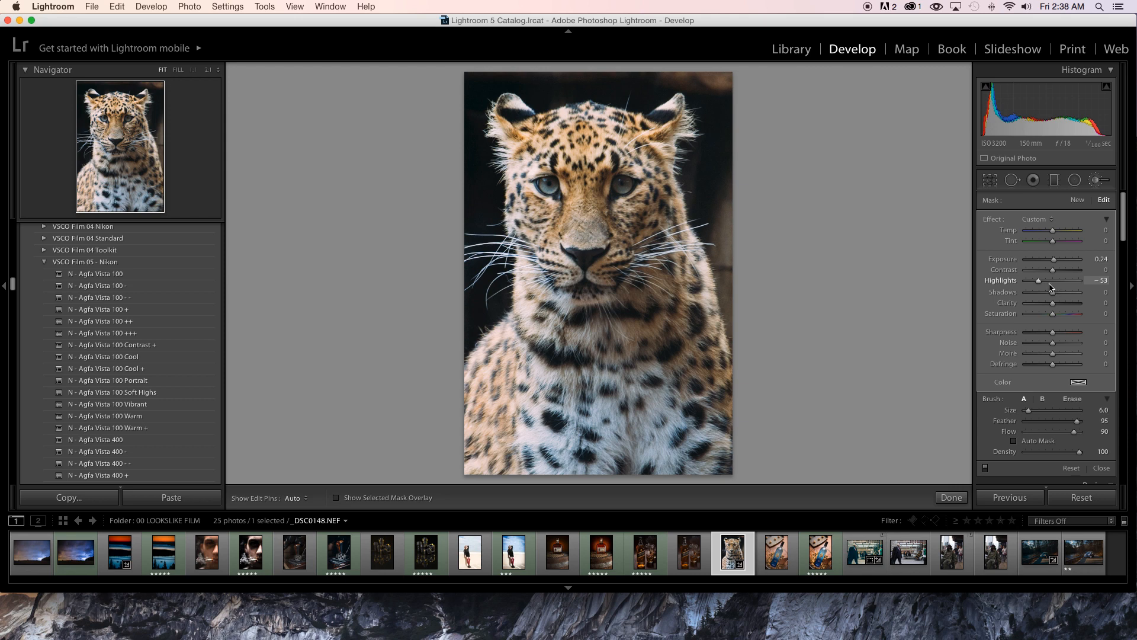
left_click_drag(1039, 281, 1046, 281)
left_click(1059, 293)
left_click(1098, 181)
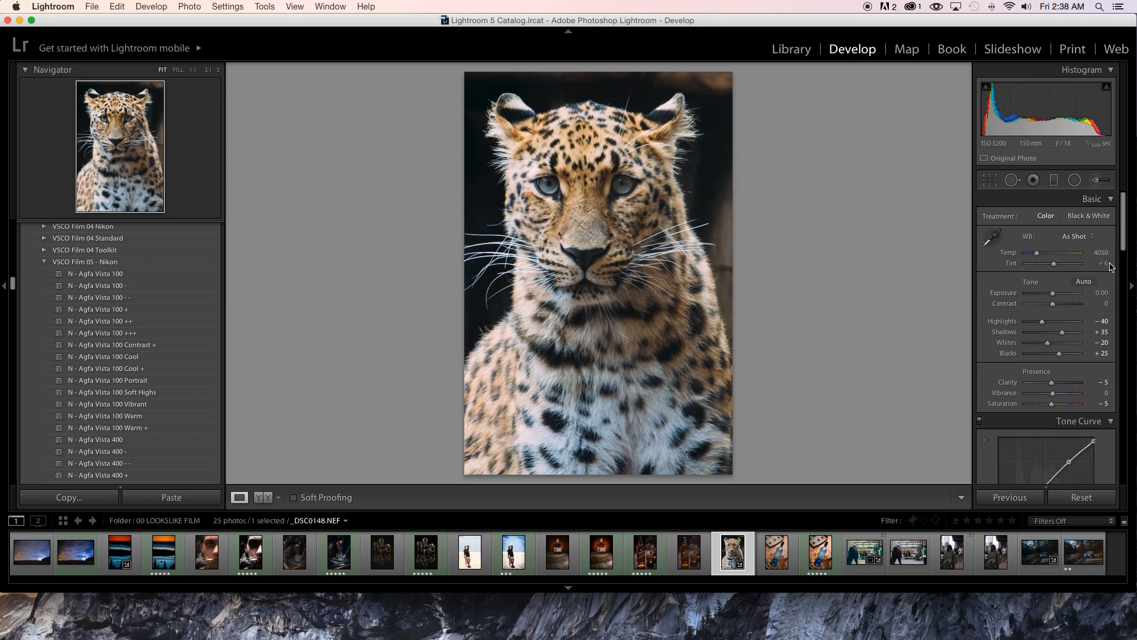
Step: Set the photo's overall contrast to +41 and highlights to -75
left_click_drag(1053, 304, 1032, 325)
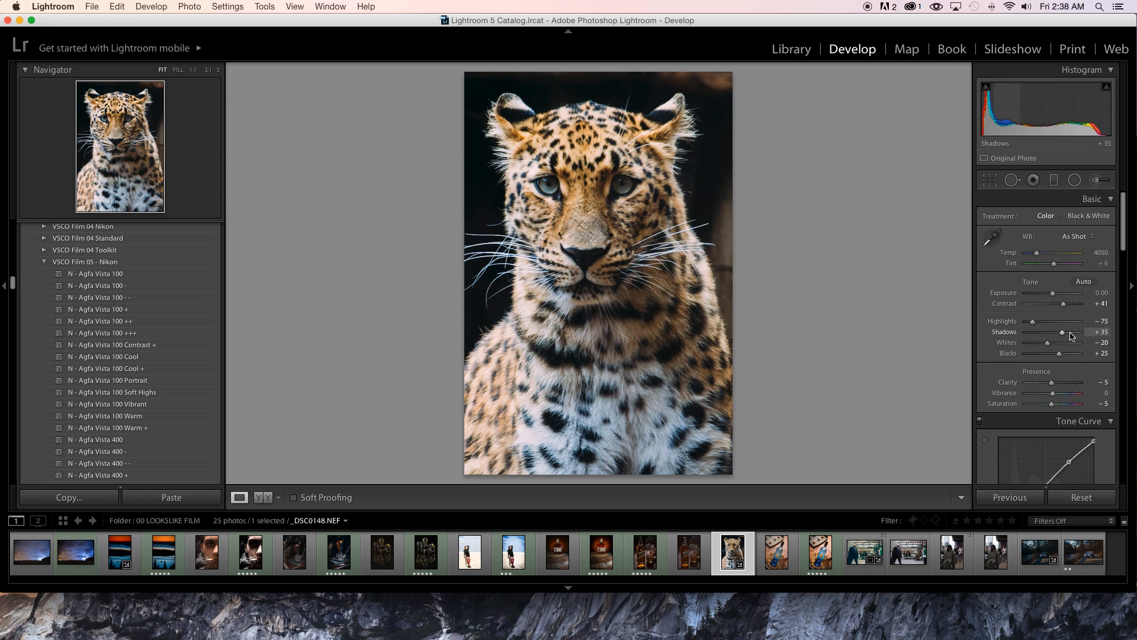
Step: Reselect the eye brush mask and brighten the eyes further by setting shadows to 63 and raising exposure
left_click(1094, 188)
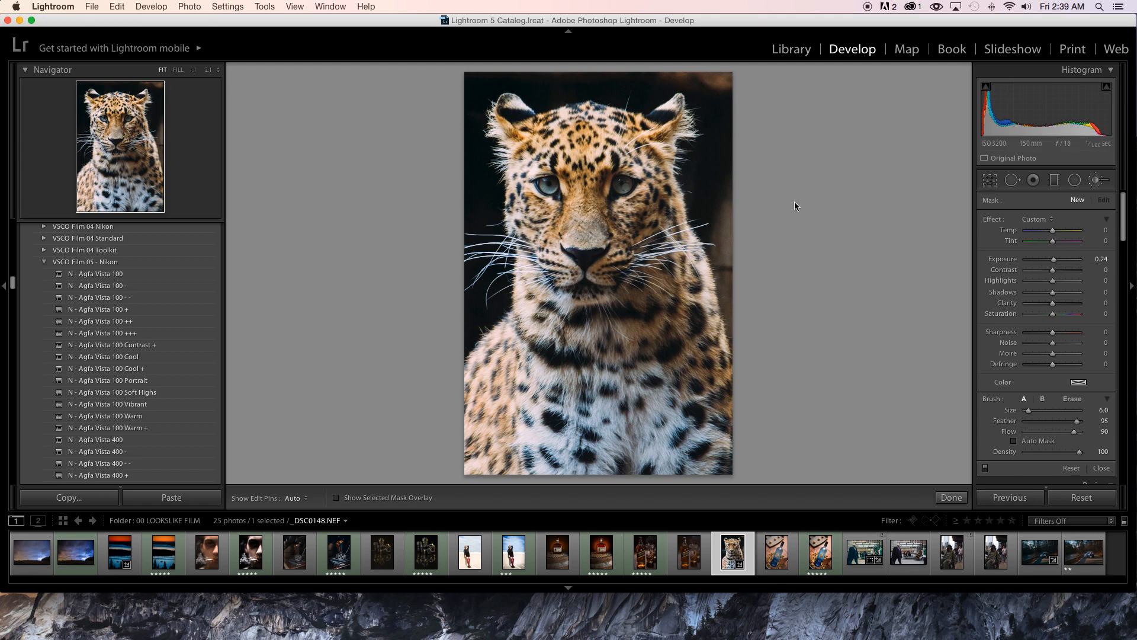
left_click(628, 188)
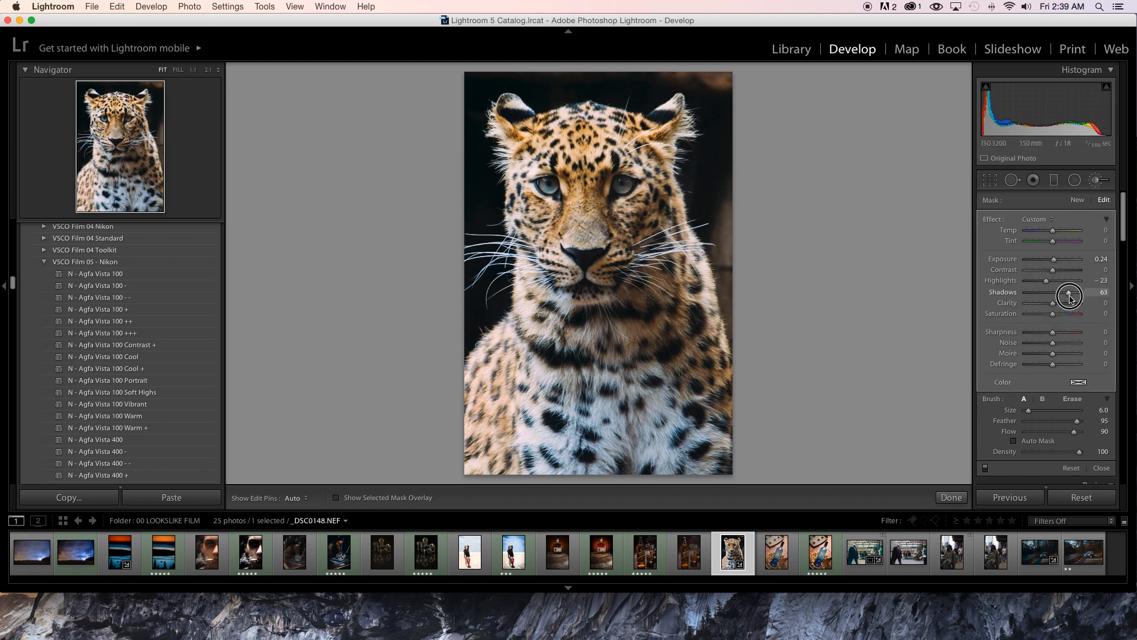
mouse_move(1055, 306)
left_mouse_down()
mouse_move(1047, 282)
mouse_move(1084, 288)
mouse_move(1069, 285)
mouse_move(1100, 262)
left_mouse_up()
left_click(1097, 182)
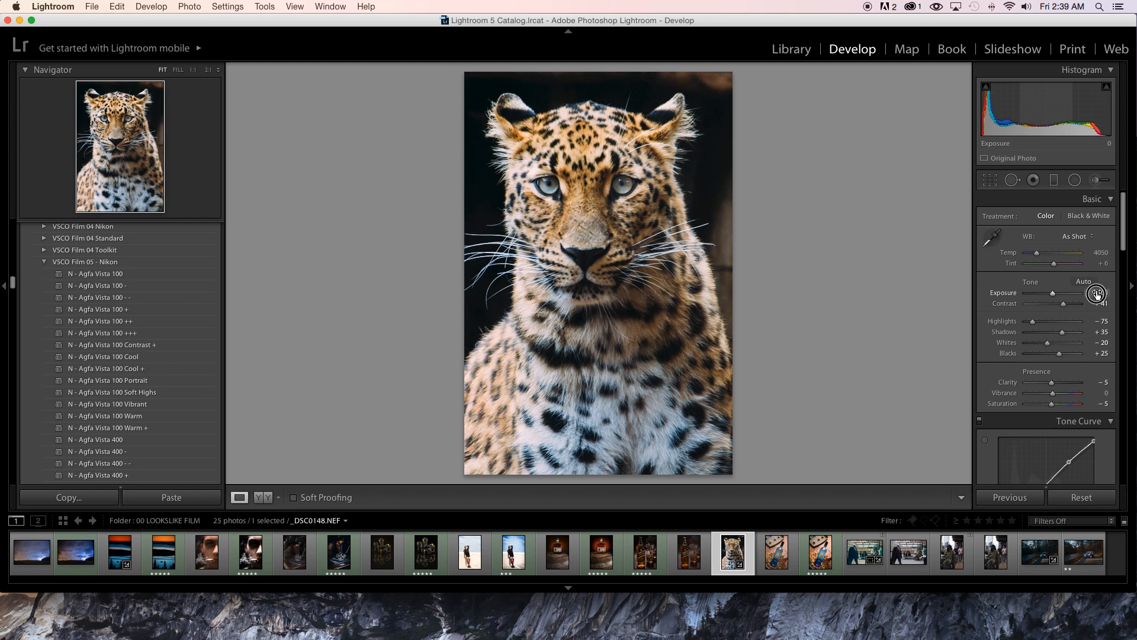
Step: Set the photo's overall exposure to -0.30
left_click_drag(1097, 293, 1091, 293)
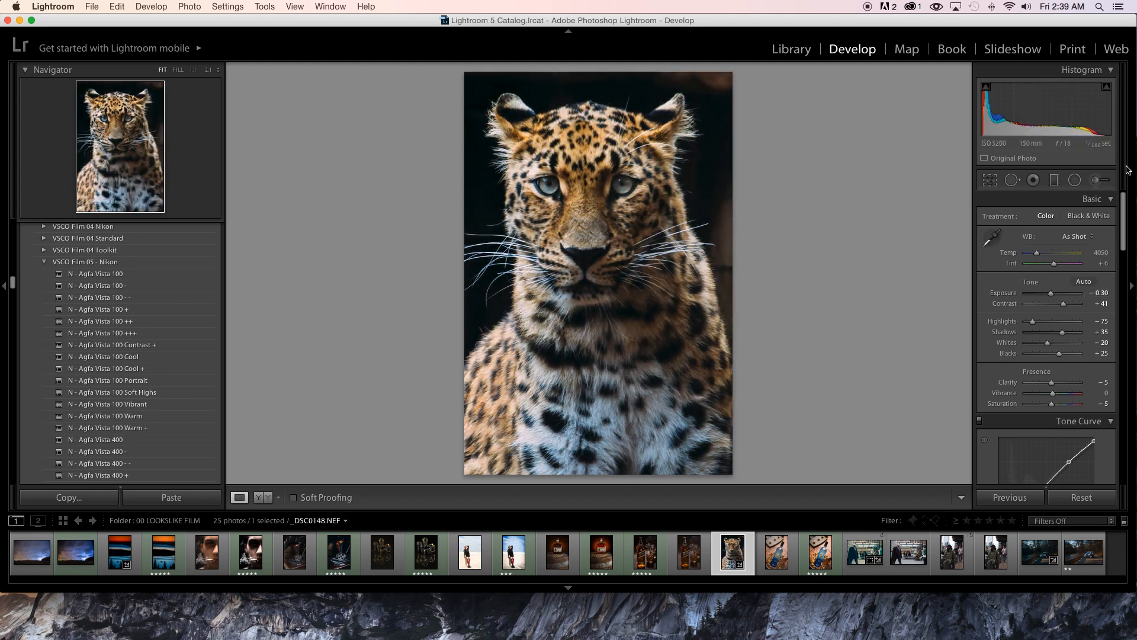
Step: Create a new adjustment brush mask with clarity 10 and sharpness 11 and paint it over the leopard's chest
left_click(1095, 182)
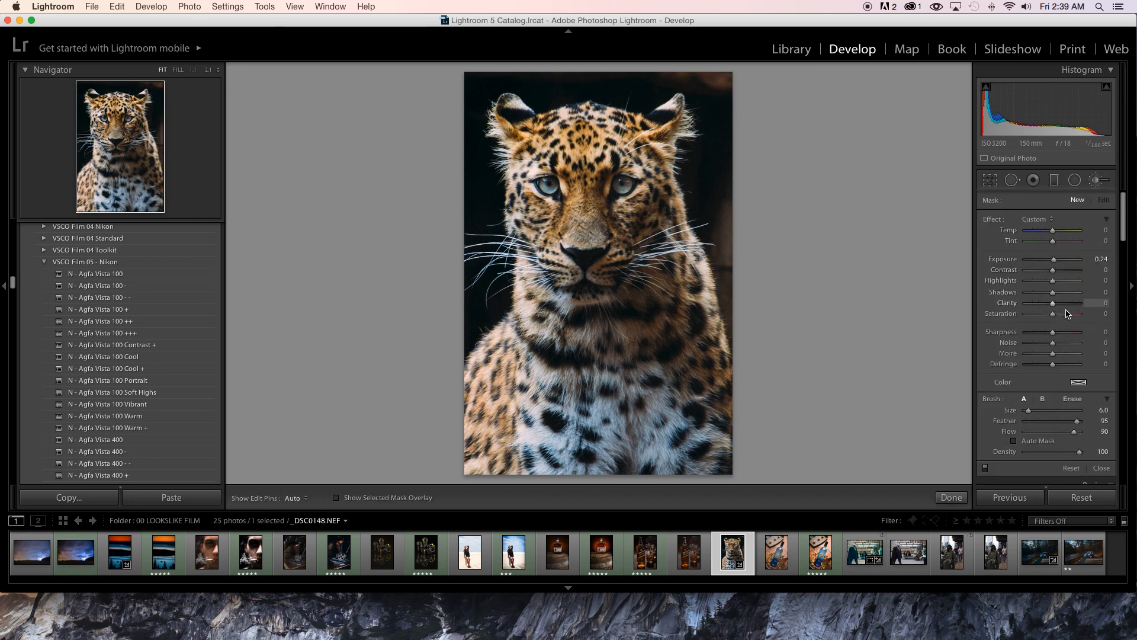
left_click_drag(1097, 303, 1095, 304)
left_click_drag(1097, 333, 1099, 333)
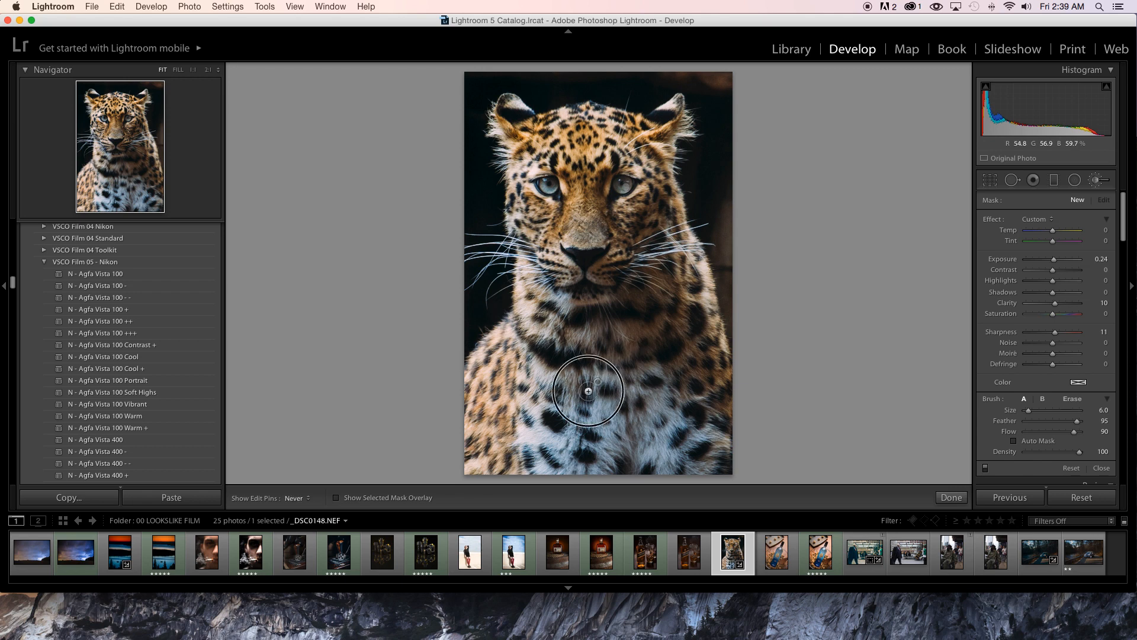
left_click_drag(587, 408, 602, 397)
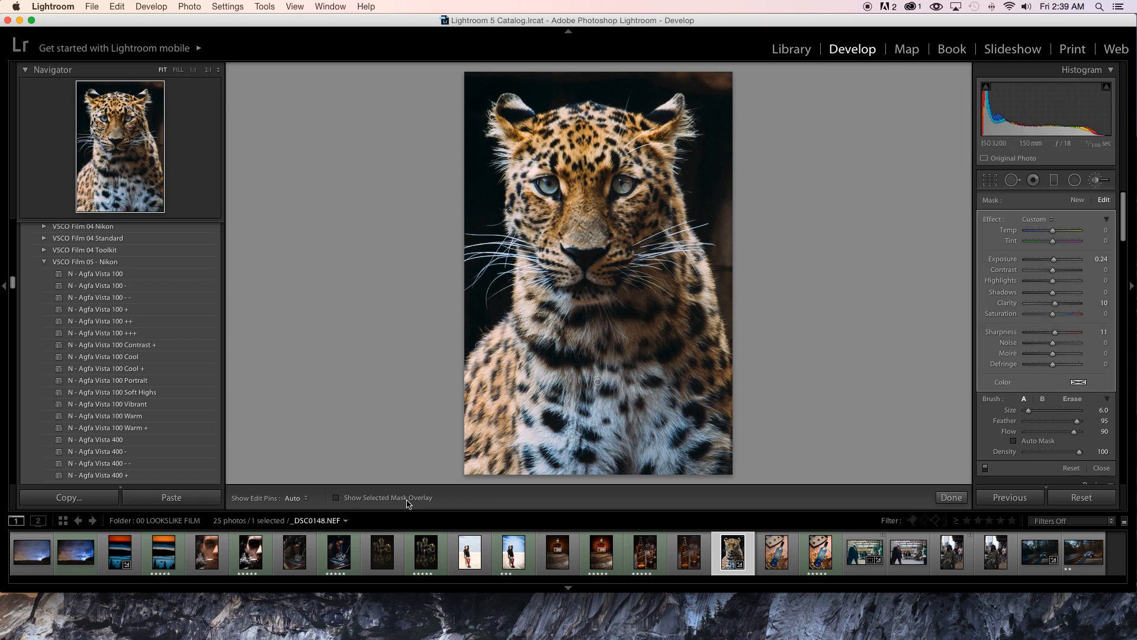
Step: Extend the chest mask over the leopard's whole body and neck with the mask overlay shown, using brush sizes 18.0 and 9.0, and hide the overlay
key("o")
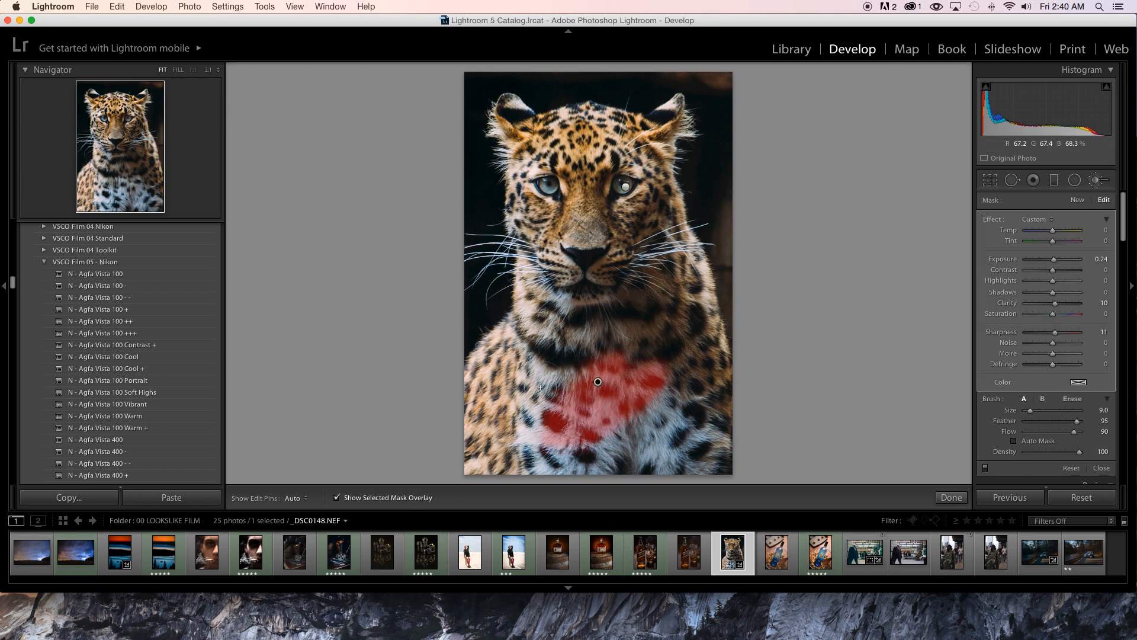
scroll(560, 369, "up", 10)
mouse_move(563, 373)
left_mouse_down()
mouse_move(517, 372)
mouse_move(659, 345)
mouse_move(677, 311)
mouse_move(634, 363)
mouse_move(658, 395)
mouse_move(710, 409)
mouse_move(700, 445)
mouse_move(621, 469)
mouse_move(630, 459)
mouse_move(514, 453)
mouse_move(538, 463)
mouse_move(466, 466)
mouse_move(497, 460)
mouse_move(532, 407)
mouse_move(516, 380)
left_mouse_up()
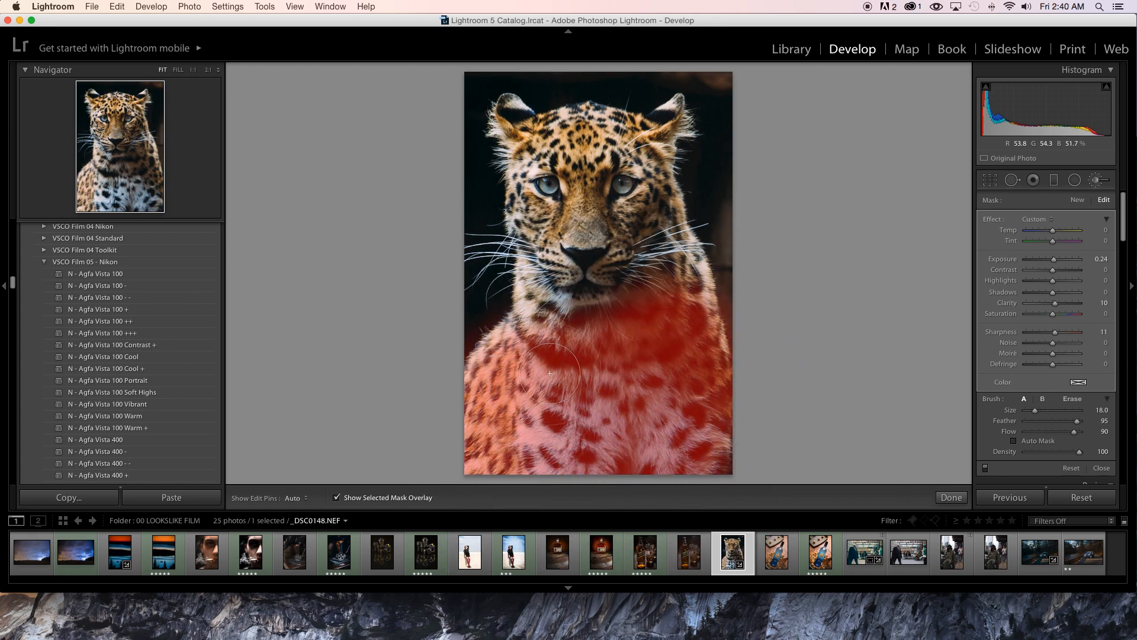
scroll(679, 319, "down", 5)
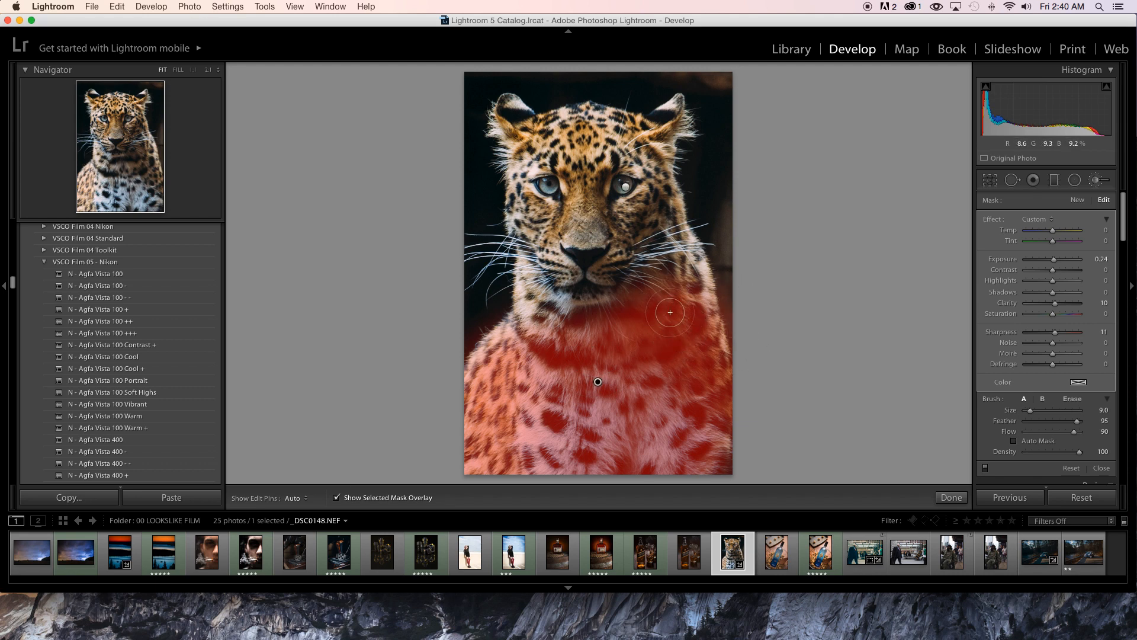
mouse_move(679, 320)
left_mouse_down()
mouse_move(694, 279)
mouse_move(697, 307)
mouse_move(652, 306)
mouse_move(689, 313)
mouse_move(711, 299)
left_mouse_up()
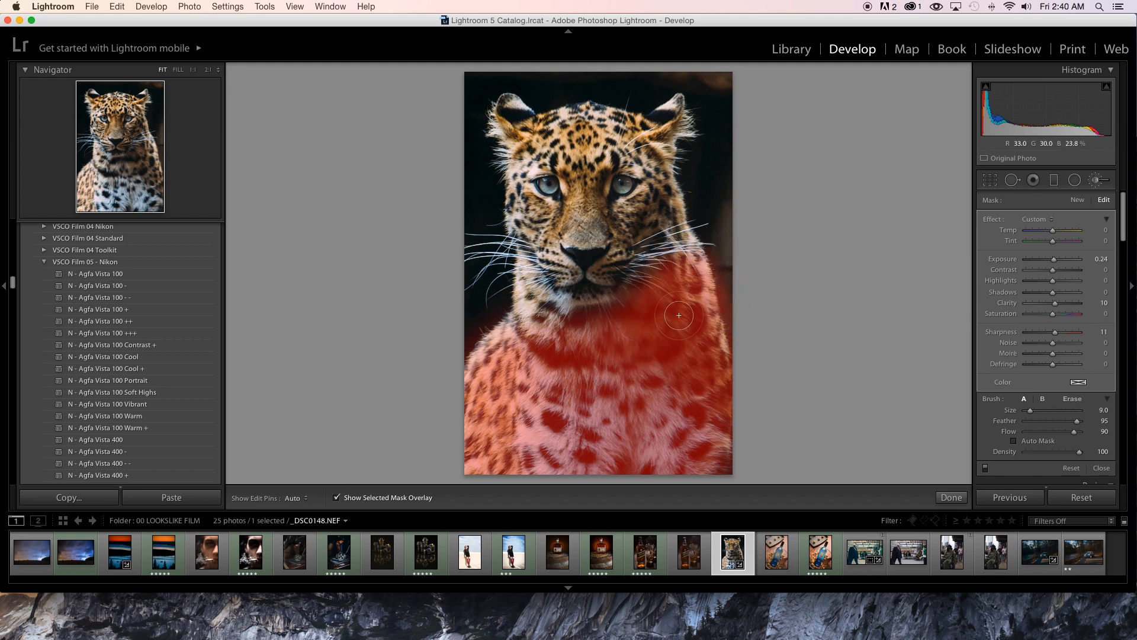
mouse_move(577, 293)
left_mouse_down()
mouse_move(502, 348)
mouse_move(531, 317)
mouse_move(465, 385)
mouse_move(531, 408)
left_mouse_up()
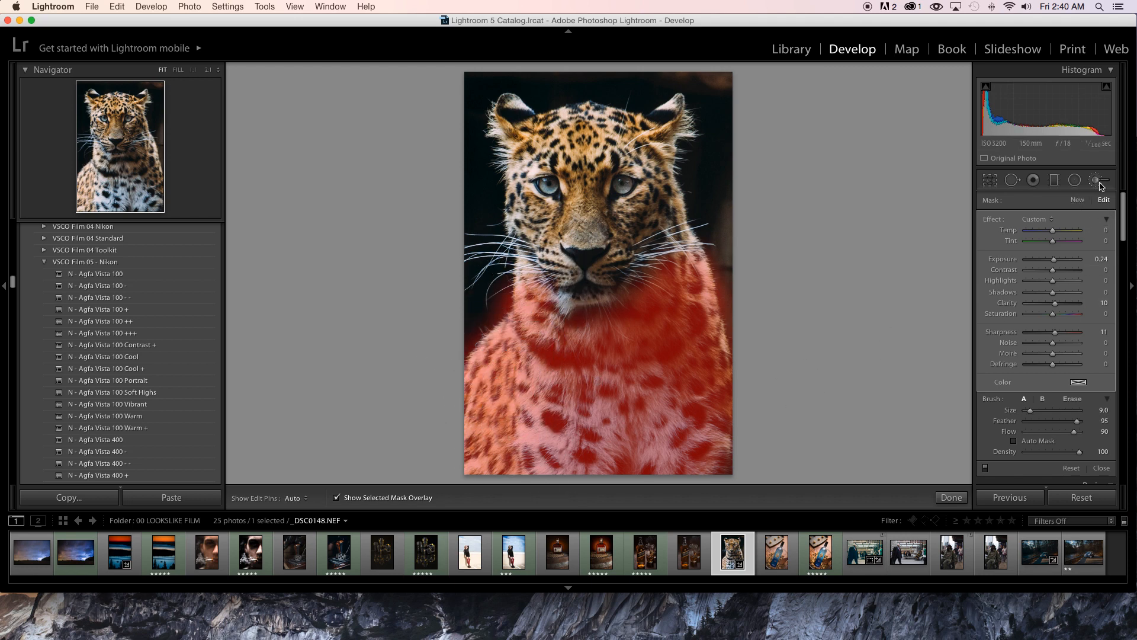
left_click(337, 497)
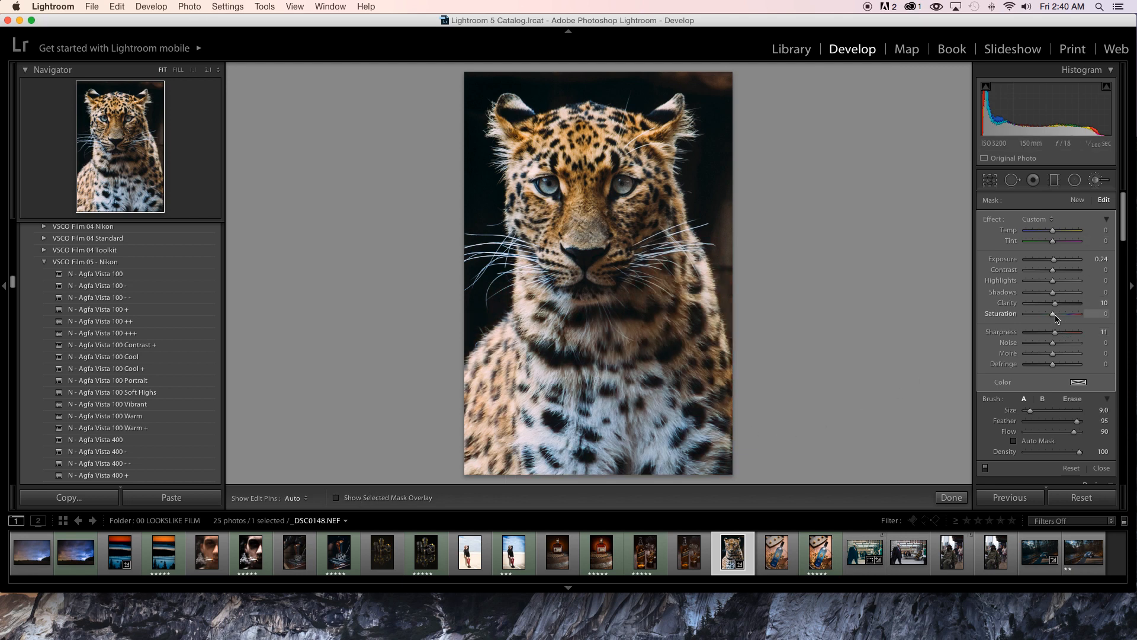
Step: Set the body mask's saturation to 37, contrast to 29 and highlights to -28, and close the brush
left_click_drag(1053, 313, 1062, 318)
left_click_drag(1052, 270, 1060, 273)
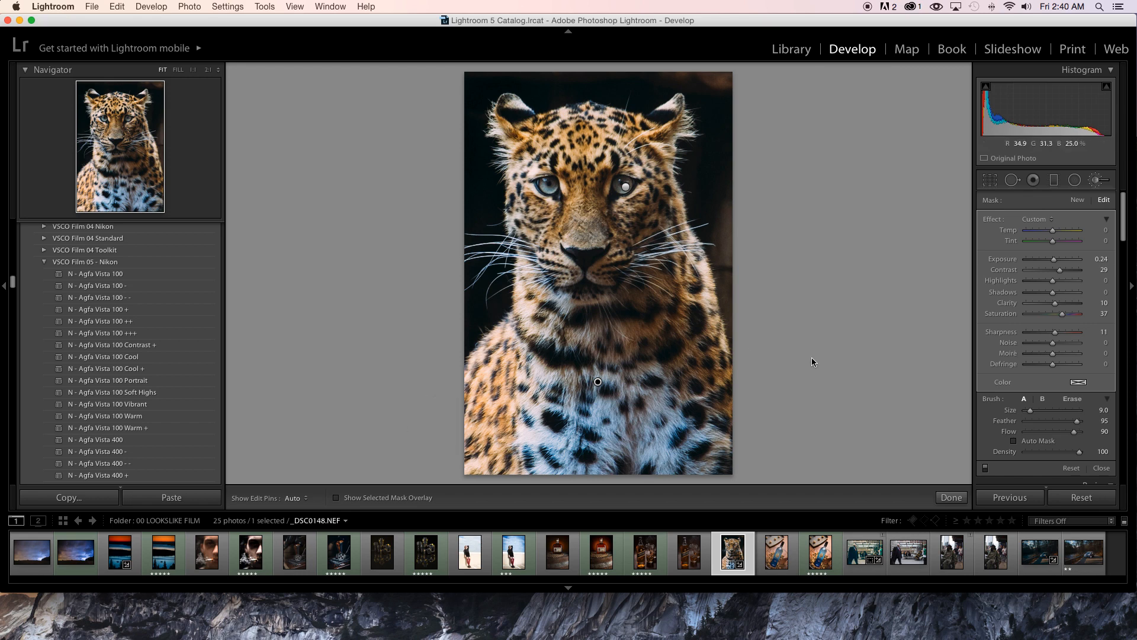
left_click(1045, 282)
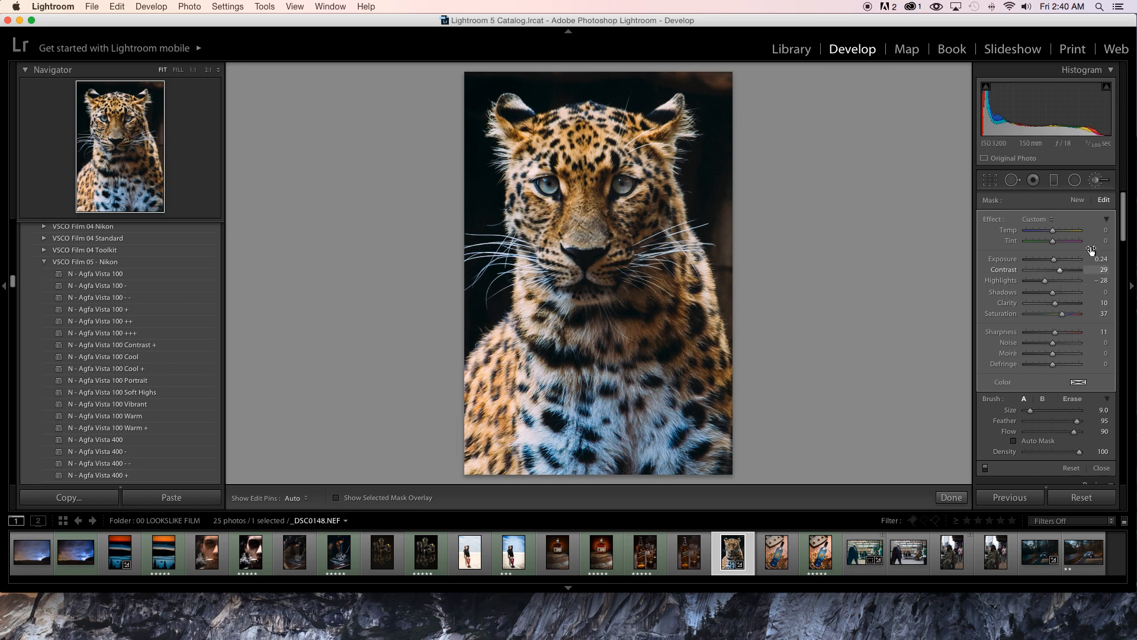
left_click(1096, 179)
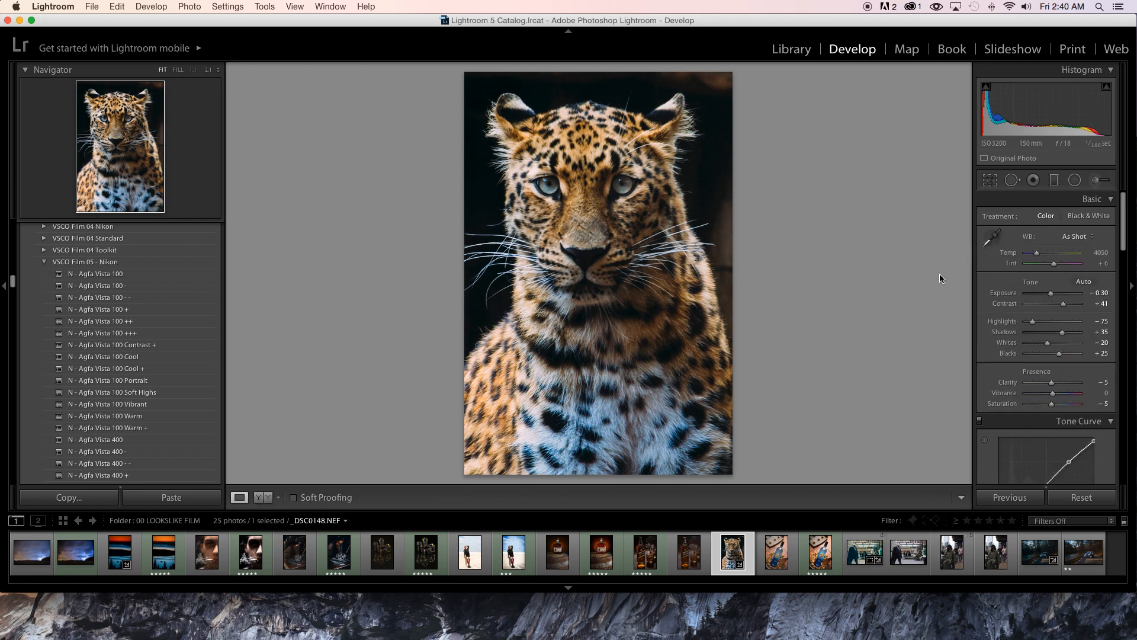
Step: Try correcting the white balance by sampling the pale fur on the leopard's chest, and undo it
left_click(992, 237)
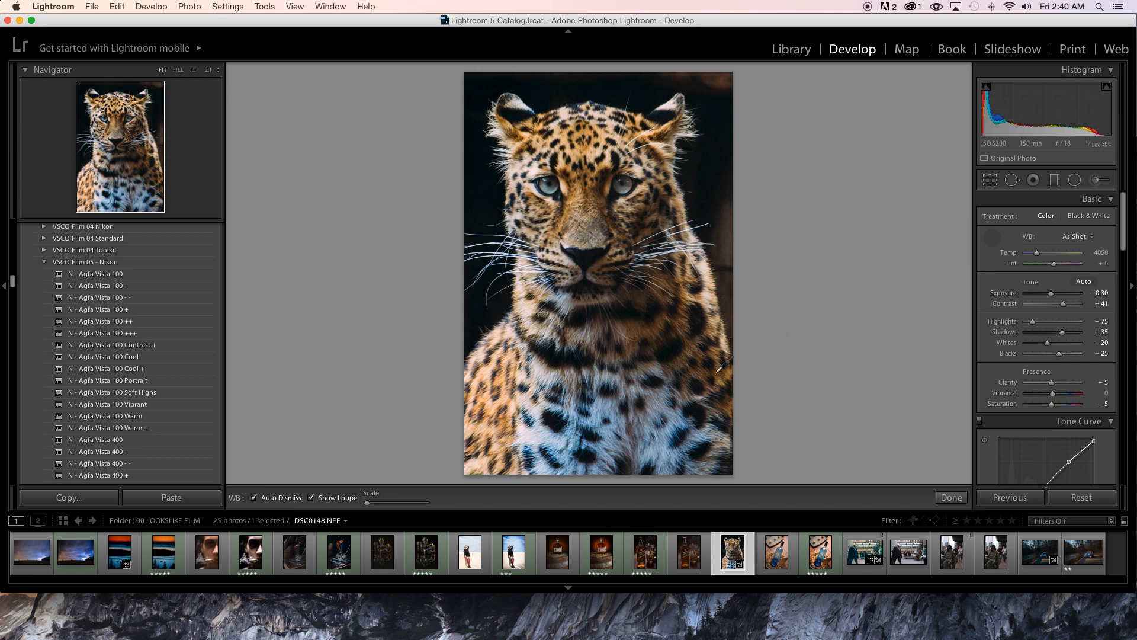
left_click(654, 410)
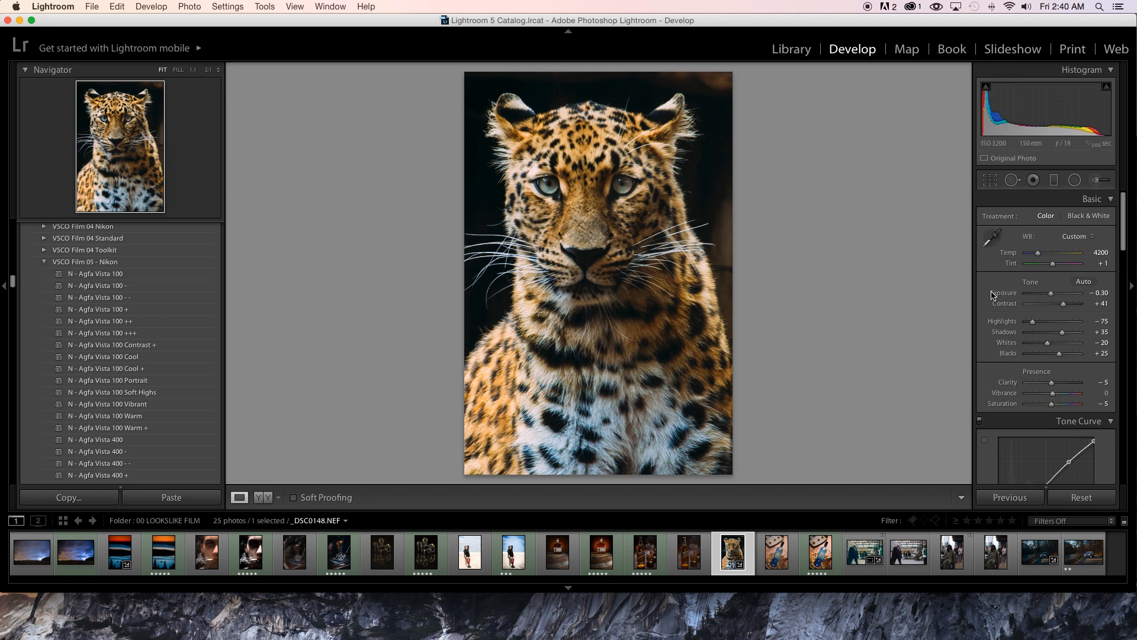
key("super+z")
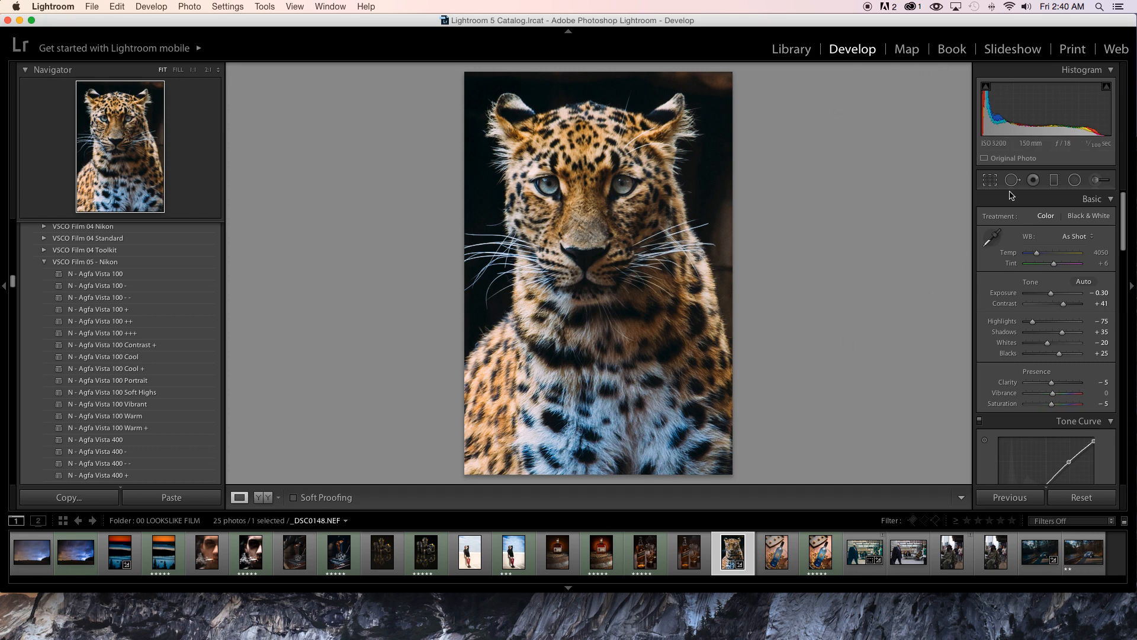
Step: Set the photo's overall clarity to +7 and compare the edit with the before view
double_click(1052, 382)
left_click_drag(1099, 383, 1102, 383)
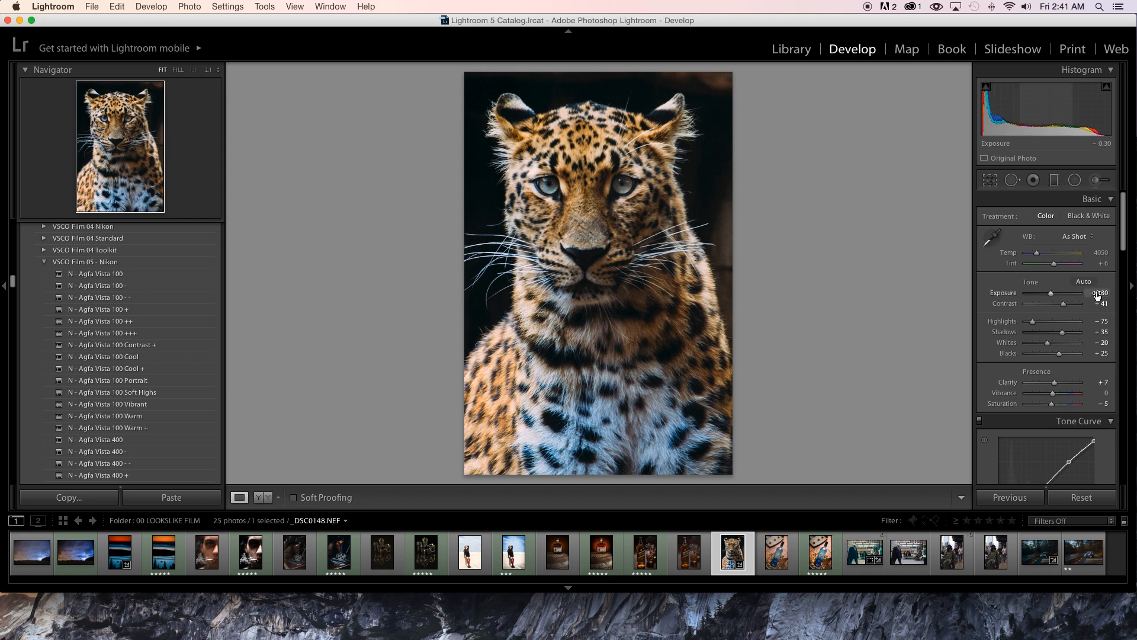
key("backslash")
key("backslash")
key("backslash")
key("backslash")
Step: Create a new brush mask with exposure -0.27 and paint it over the bright background along the photo's right edge
left_click(1100, 180)
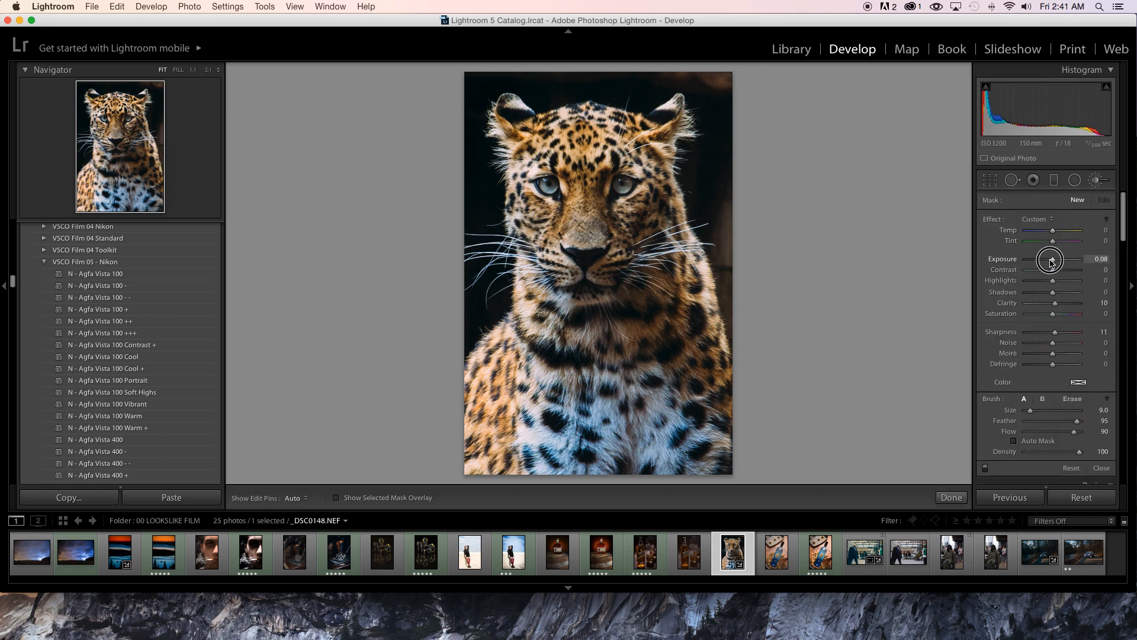
left_click_drag(1049, 261, 1048, 260)
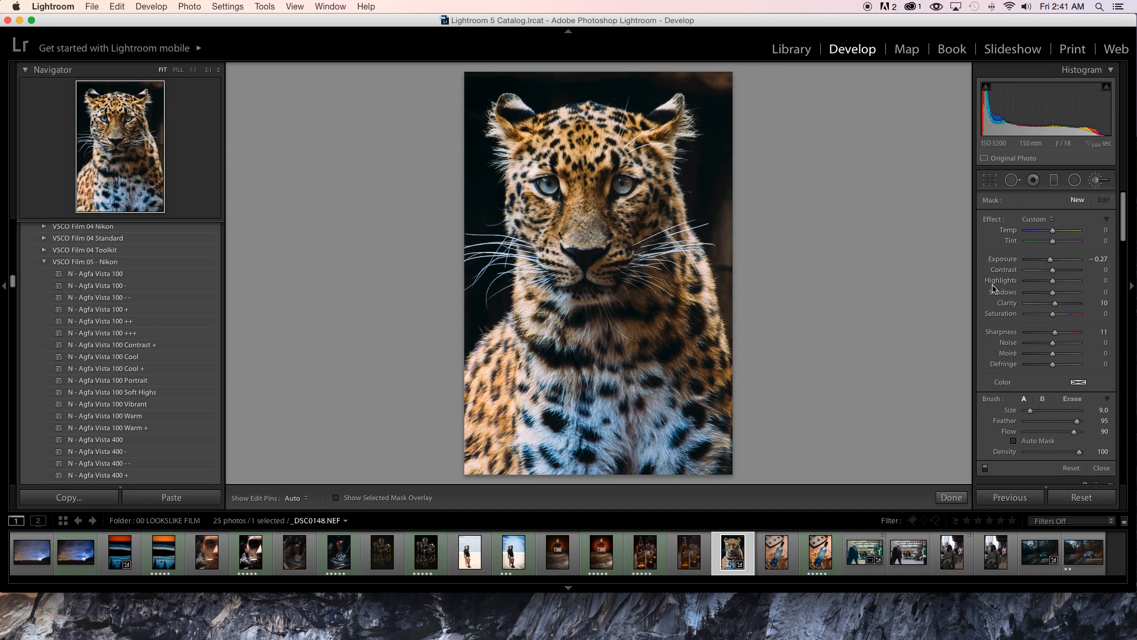
left_click_drag(728, 210, 732, 256)
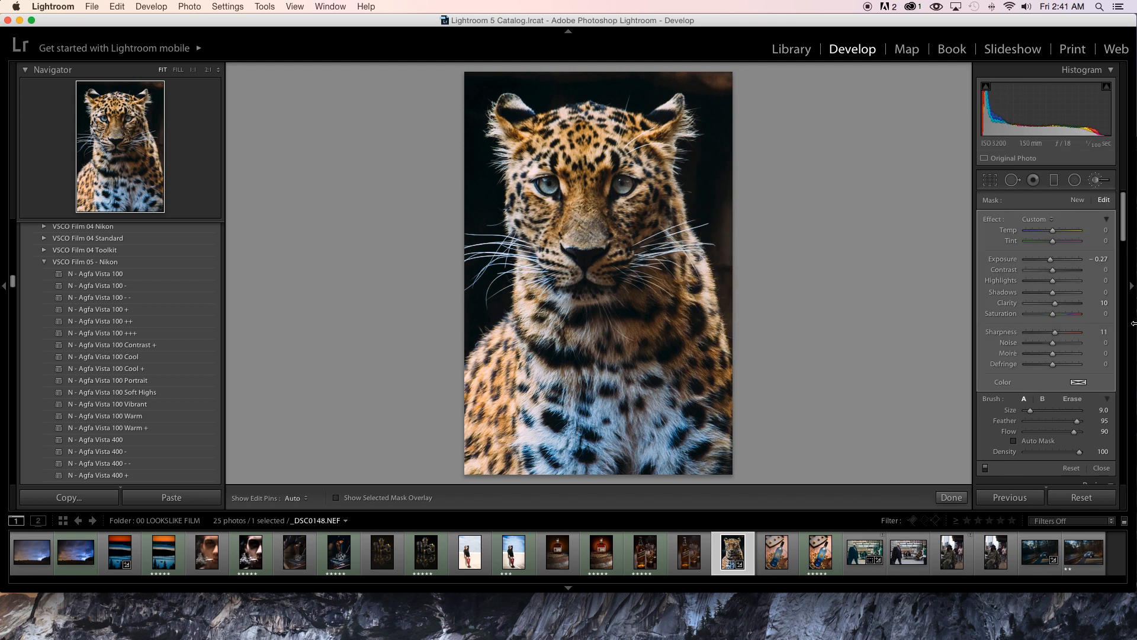
Step: Set the background mask's exposure to -0.57, highlights to -39 and shadows to -90, and extend it over the photo's upper-right corner and right edge
left_click(1099, 262)
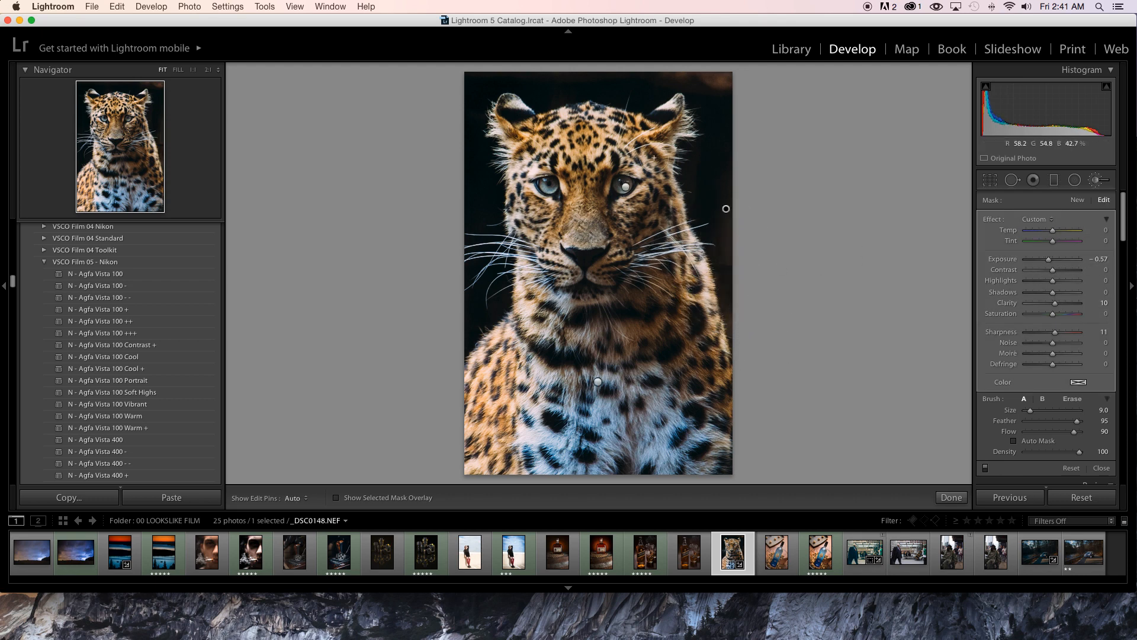
mouse_move(720, 89)
left_mouse_down()
mouse_move(640, 75)
mouse_move(747, 78)
left_mouse_up()
left_click_drag(1052, 294, 1028, 293)
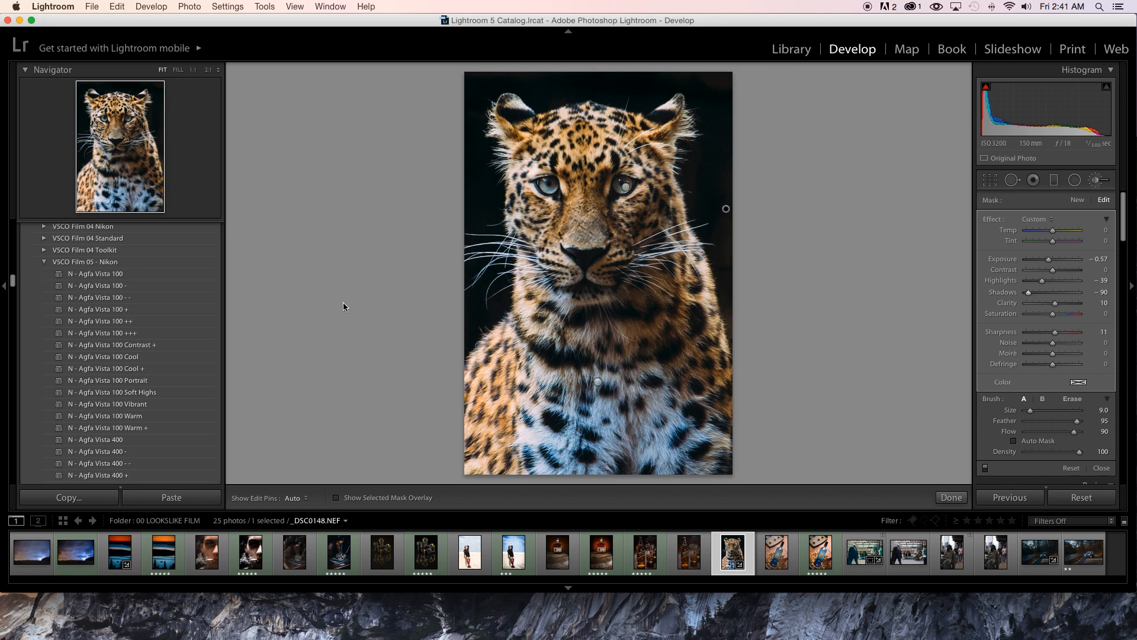
mouse_move(741, 269)
left_mouse_down()
mouse_move(728, 267)
mouse_move(756, 333)
mouse_move(719, 208)
left_mouse_up()
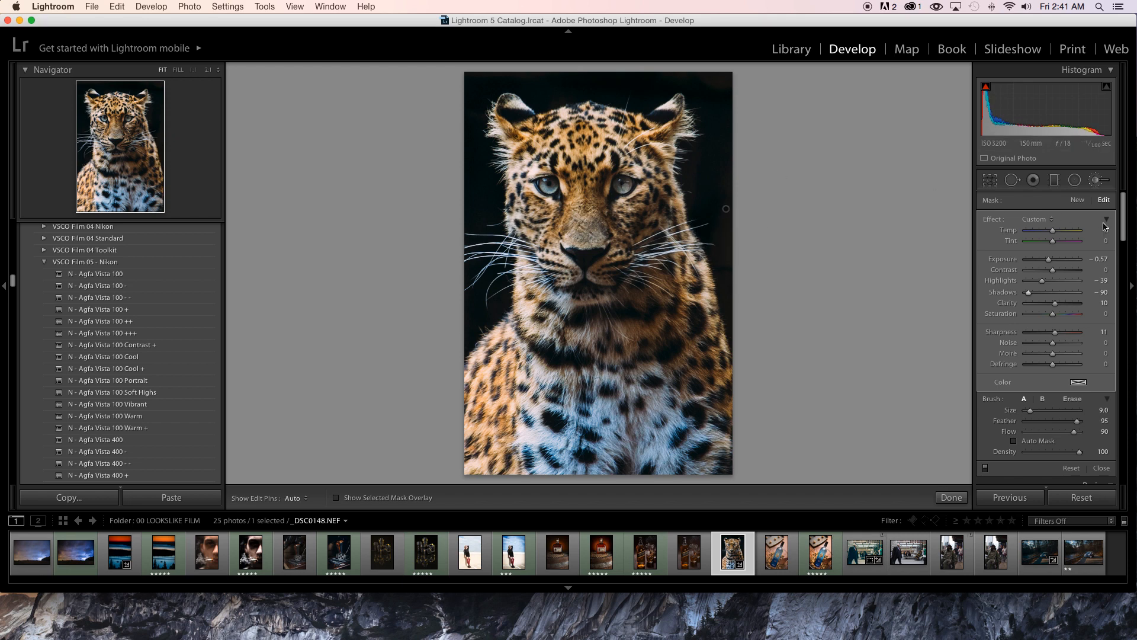
left_click(1101, 181)
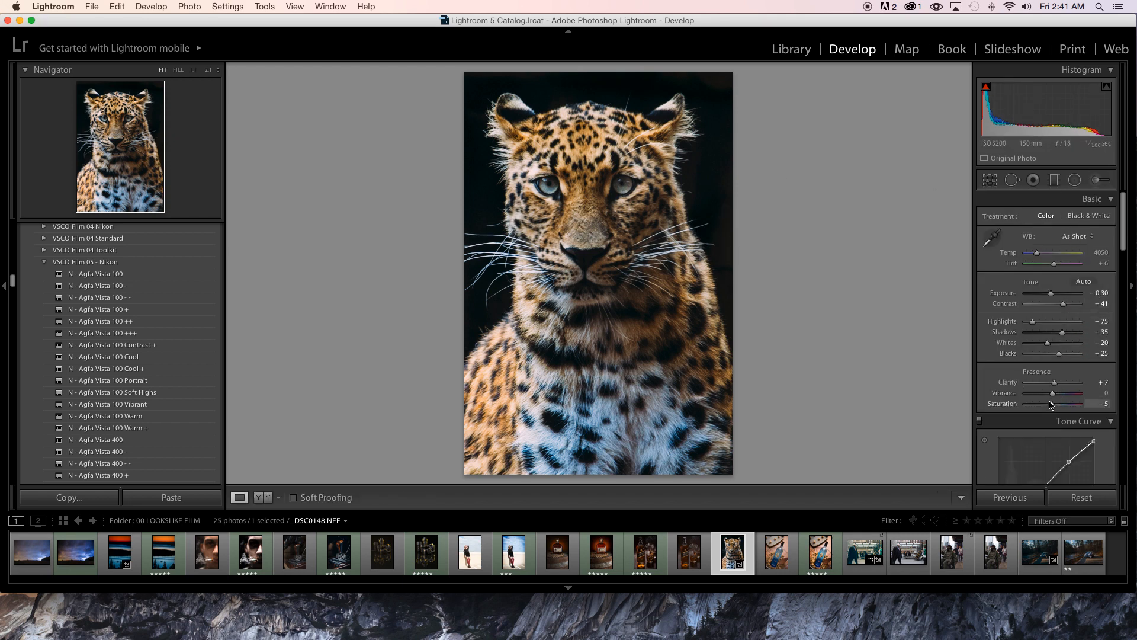
Step: Set the photo's overall vibrance to -9 and saturation to -1
left_click_drag(1051, 396, 1046, 397)
left_click_drag(1052, 404, 1053, 408)
Step: Clone out the tip of the uppermost whisker touching the photo's left edge with a size 70 spot, sampling the dark background below it
left_click(480, 245)
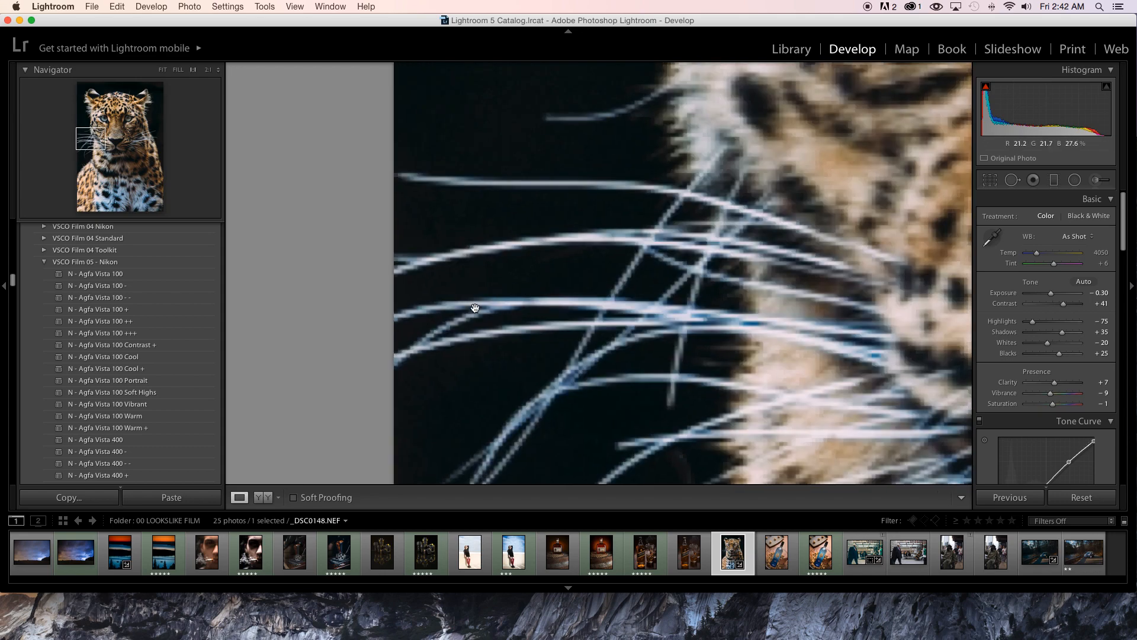
left_click(474, 315)
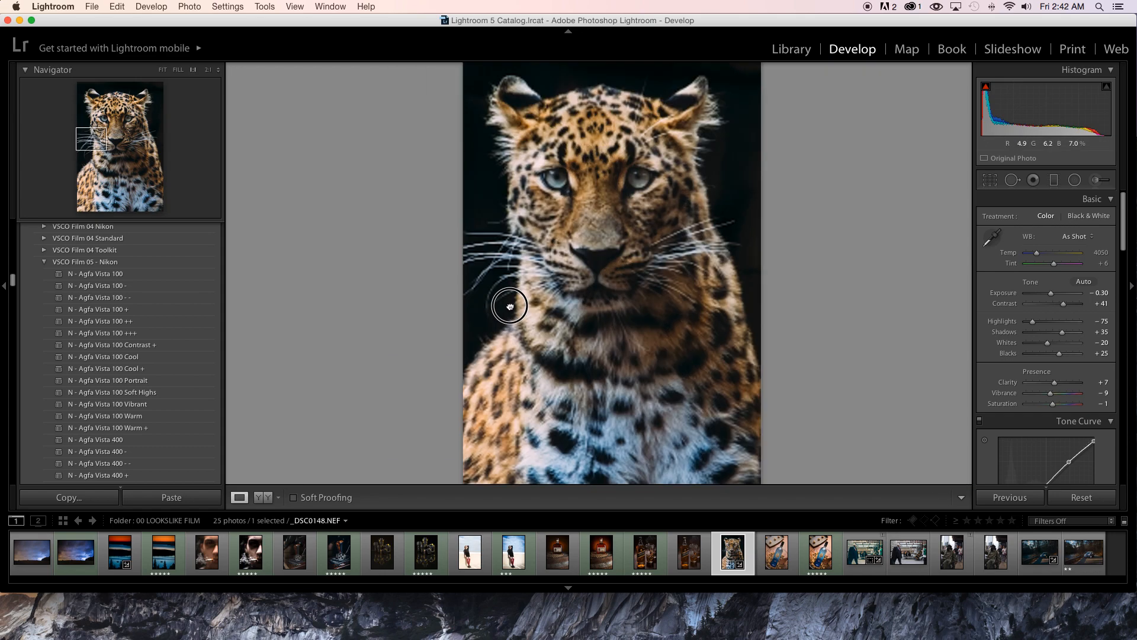
left_click(531, 263)
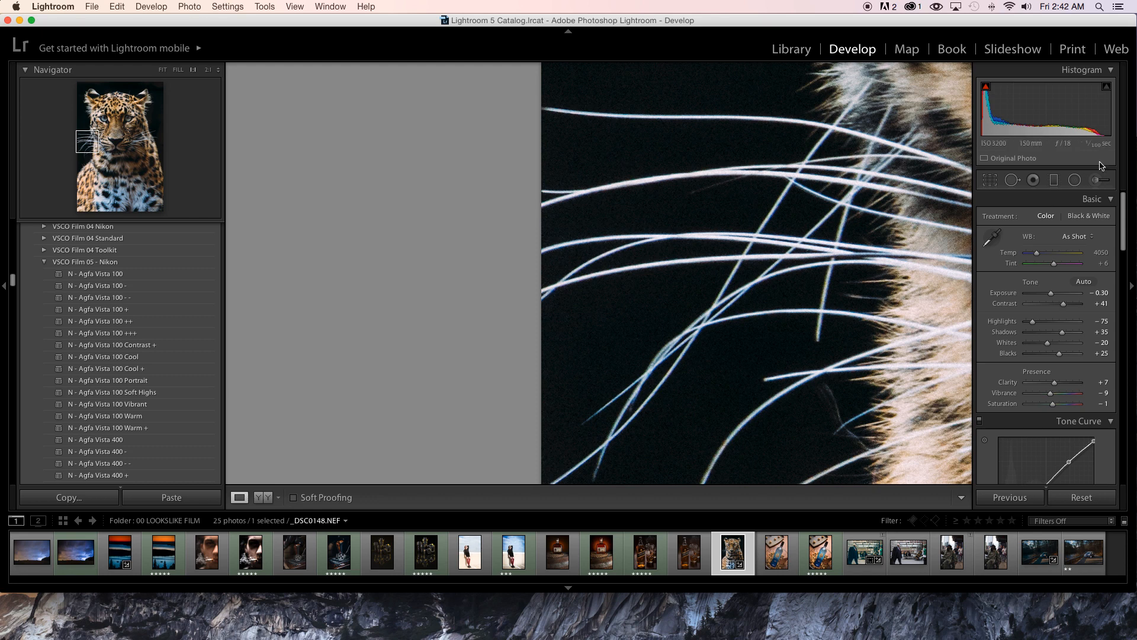
left_click(1010, 183)
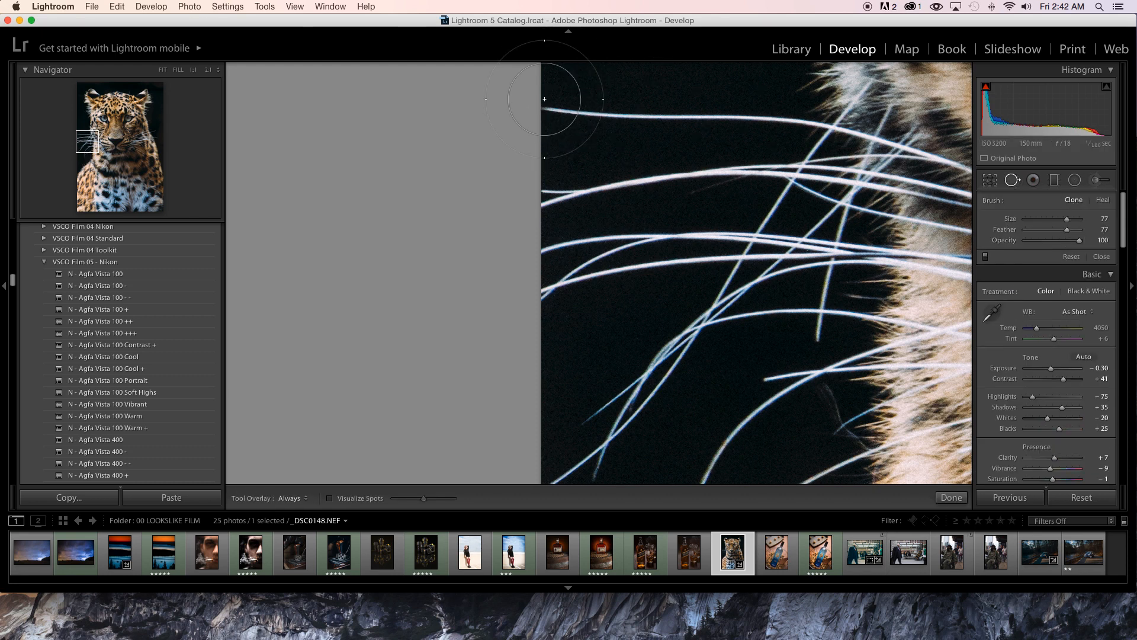
scroll(543, 100, "down", 1)
scroll(544, 114, "down", 1)
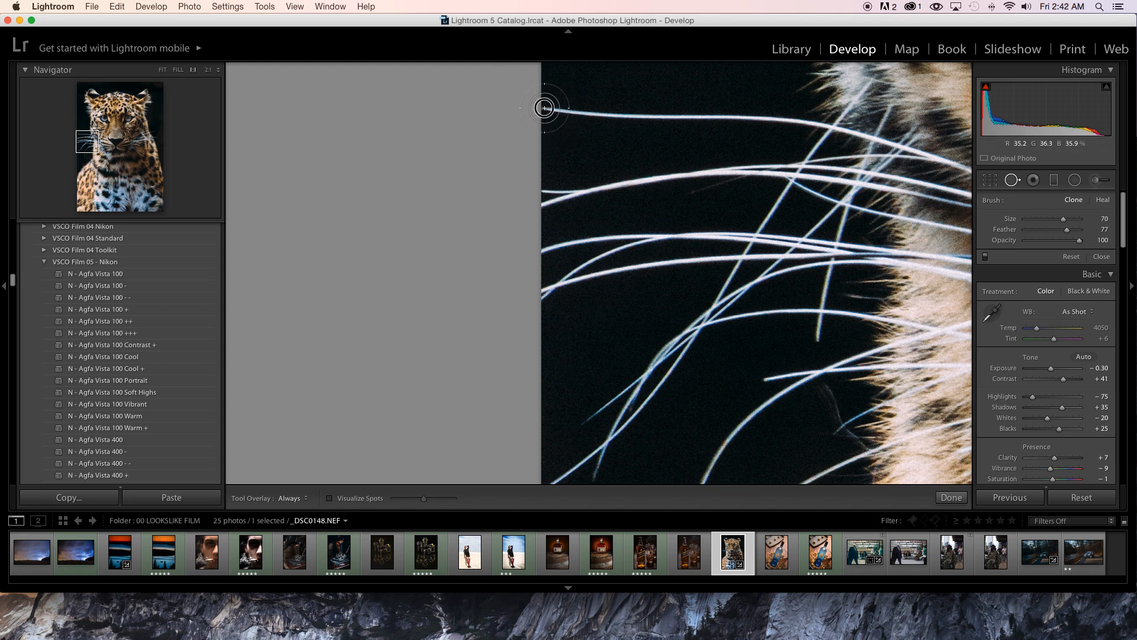
left_click(545, 108)
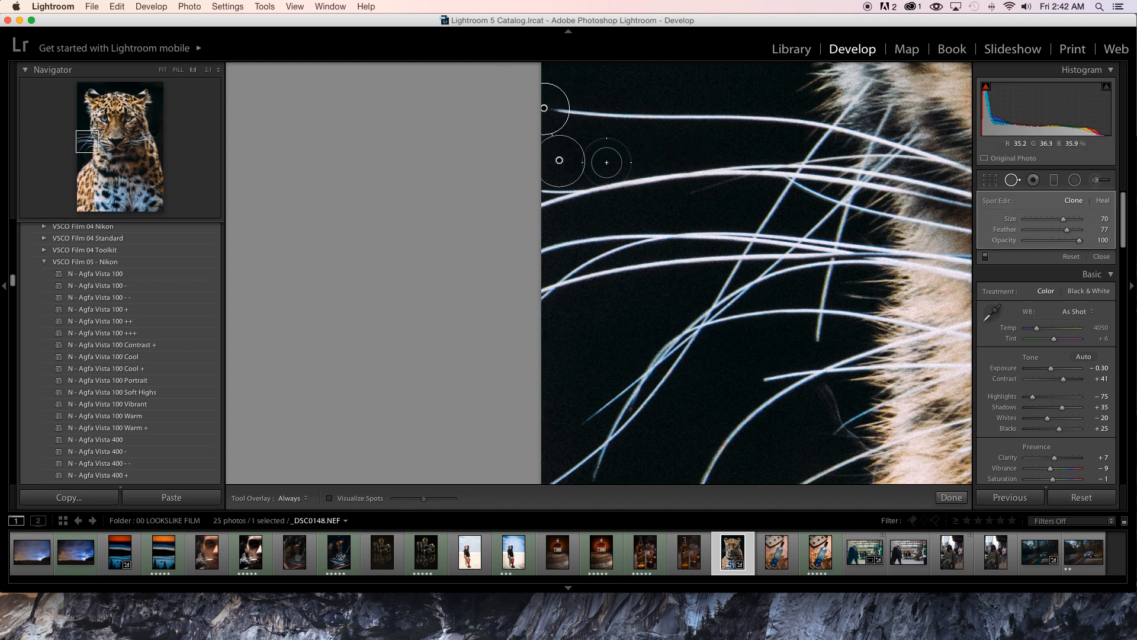
mouse_move(573, 160)
left_mouse_down()
mouse_move(597, 153)
mouse_move(586, 156)
left_mouse_up()
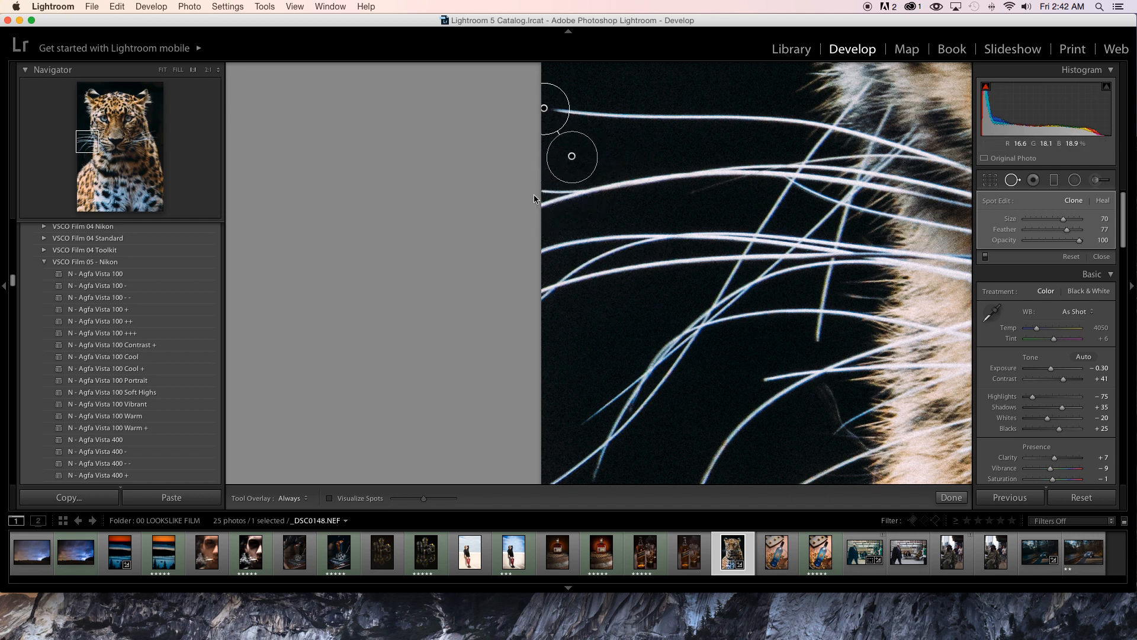
Step: Clone out the second whisker's tip at the photo's left edge, sampling the dark background above the uppermost whisker
left_click_drag(546, 195, 543, 198)
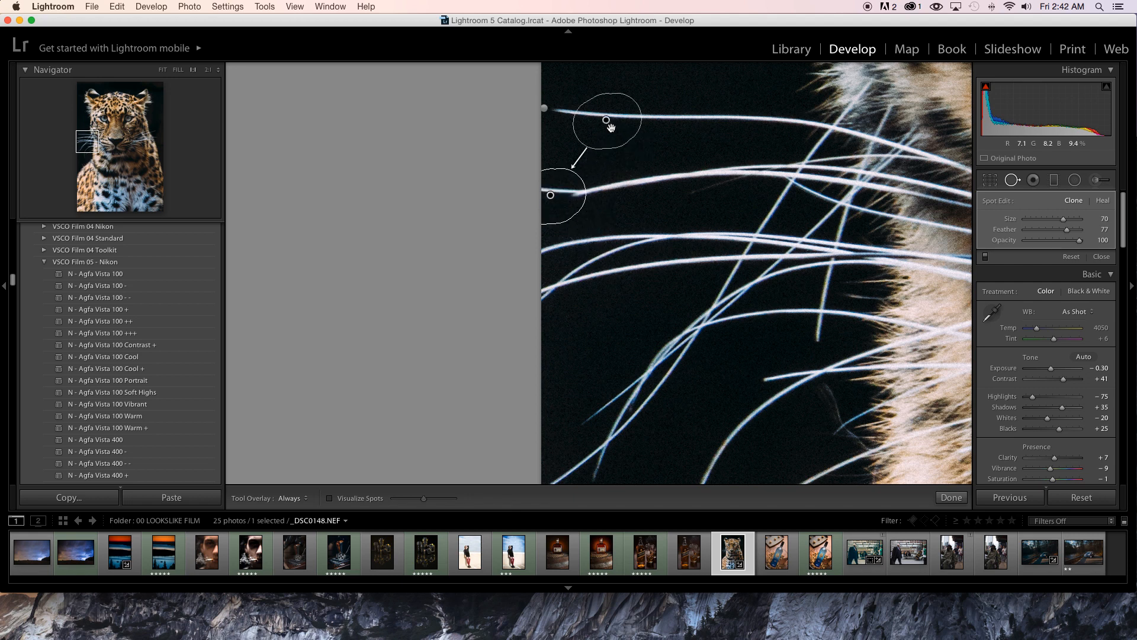
left_click_drag(608, 121, 646, 75)
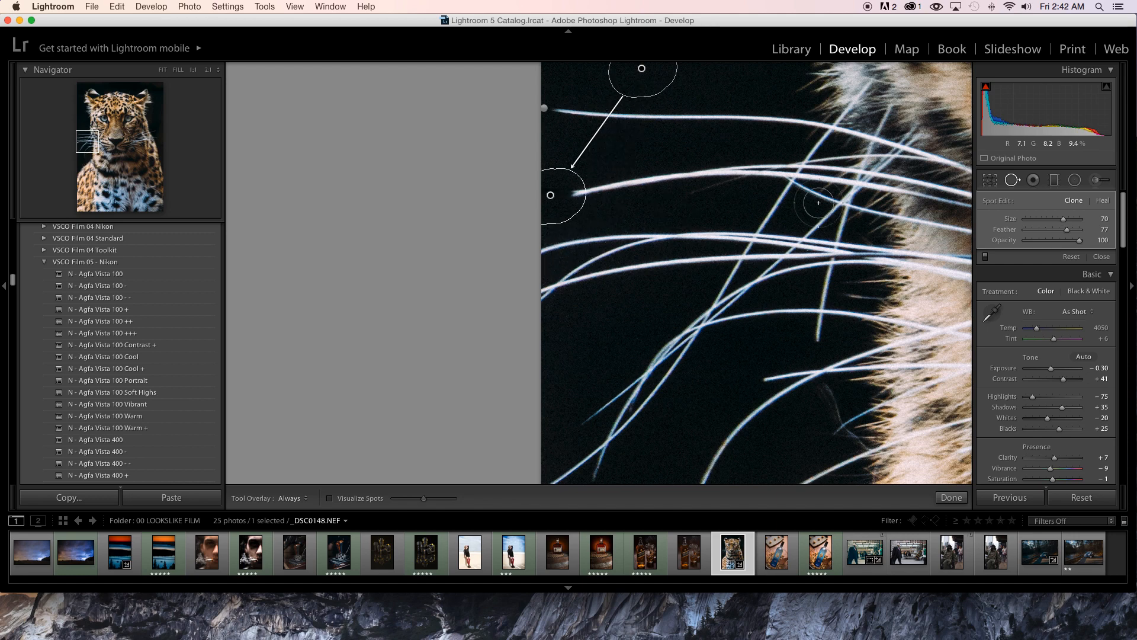
left_click_drag(702, 224, 703, 223)
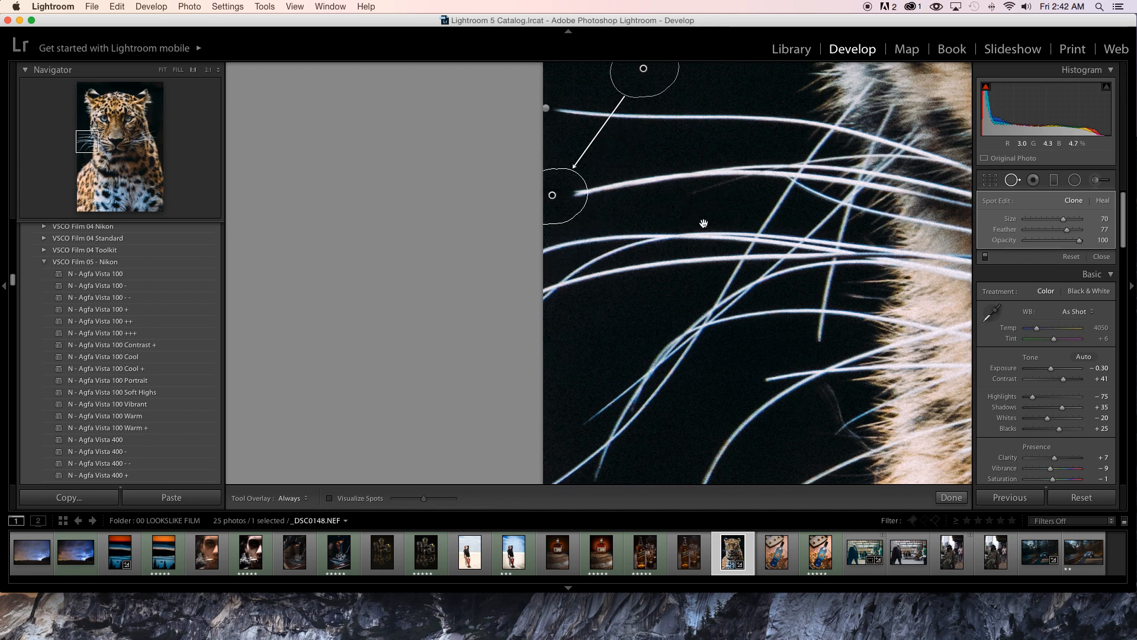
key("z")
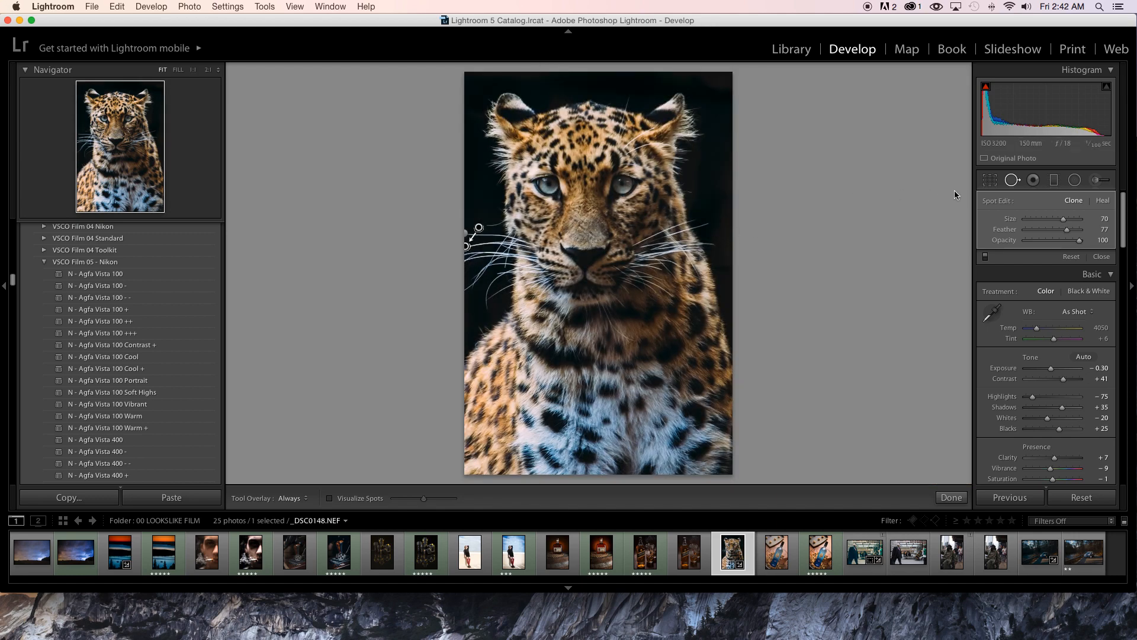
left_click(1013, 181)
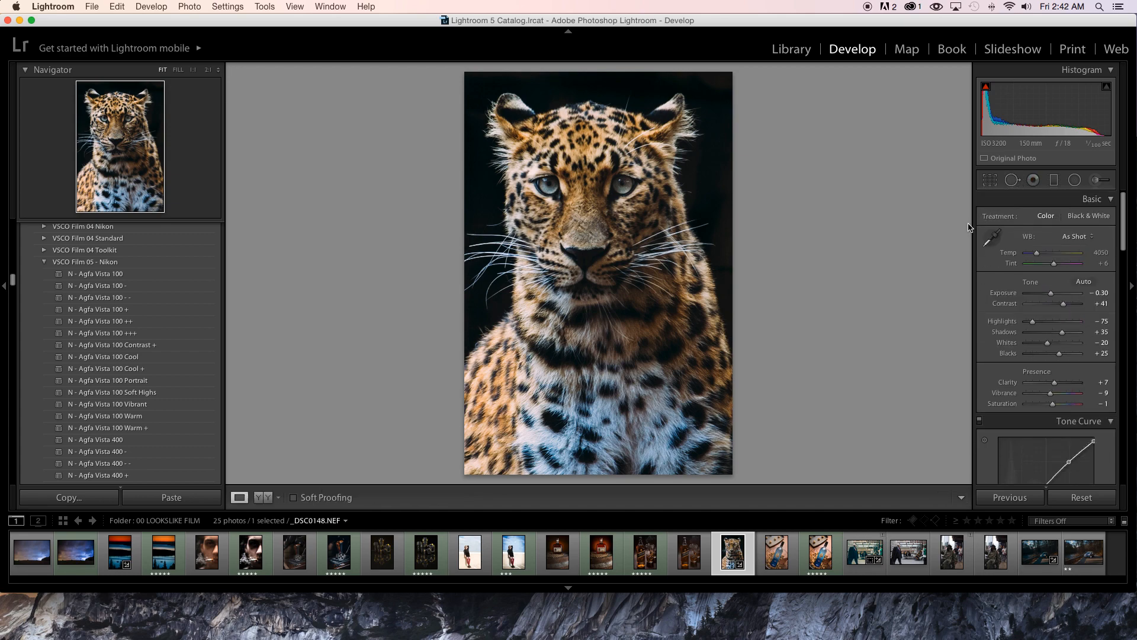
Step: Clone out the next group of whisker tips at the photo's left edge, sampling the dark background near the lower whiskers, and extend the cloned area slightly inward
left_click(468, 266)
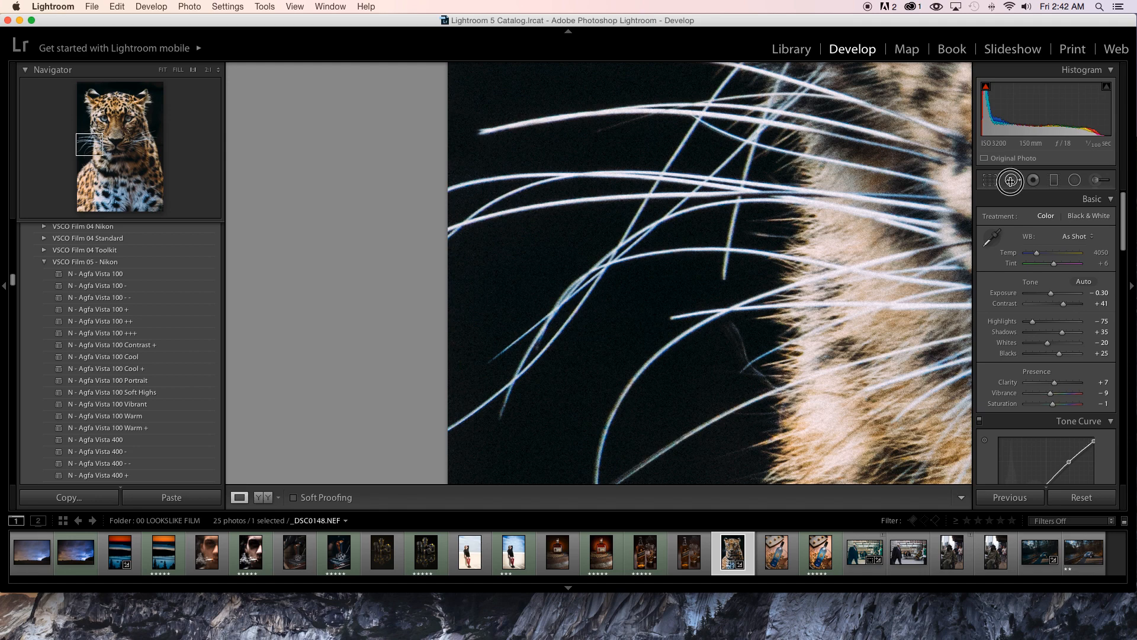
left_click(1011, 181)
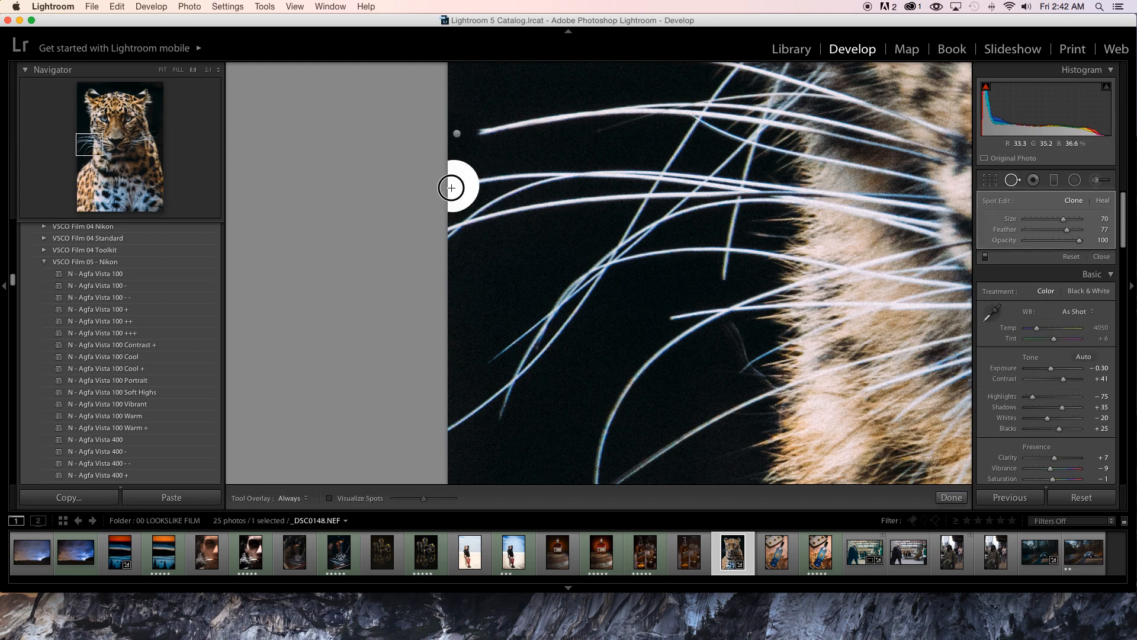
left_click_drag(451, 188, 433, 227)
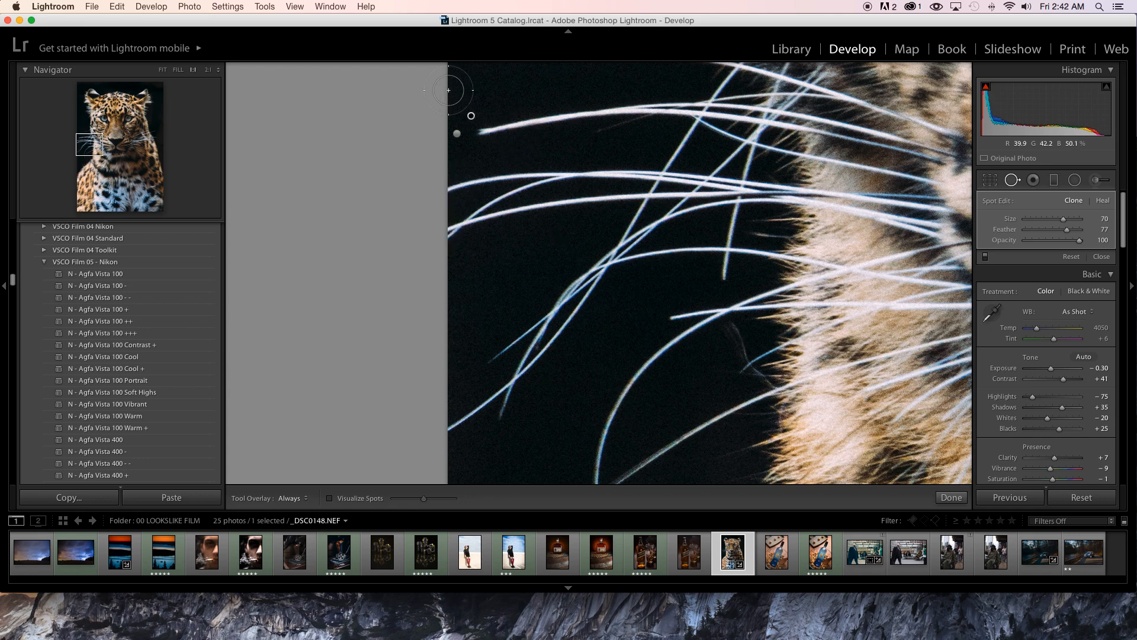
mouse_move(471, 115)
left_mouse_down()
mouse_move(523, 79)
mouse_move(489, 70)
left_mouse_up()
mouse_move(468, 184)
left_mouse_down()
mouse_move(480, 300)
mouse_move(528, 431)
mouse_move(524, 469)
left_mouse_up()
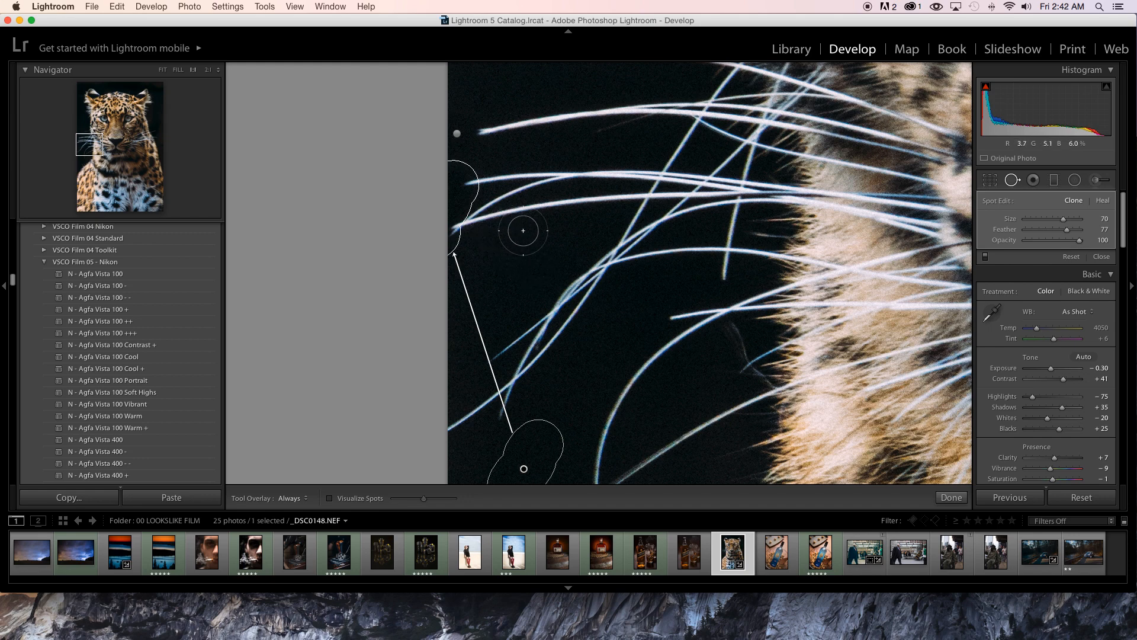
left_click_drag(462, 195, 478, 197)
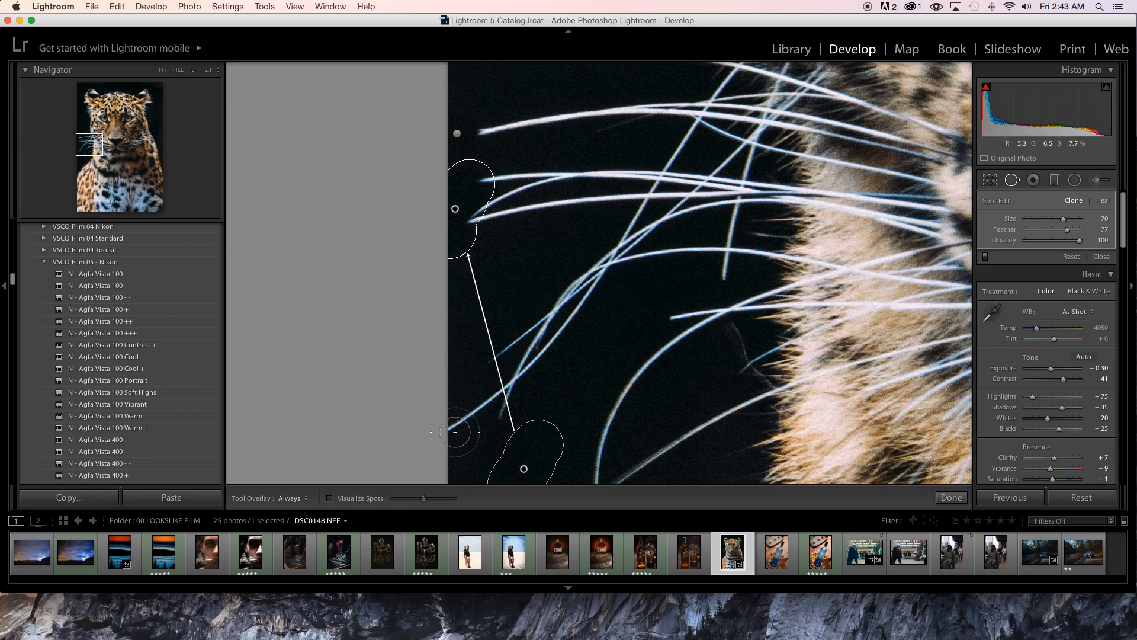
Step: Clone out the tip of the lowest whisker reaching the photo's left edge and close the spot removal tool
left_click_drag(446, 428, 446, 431)
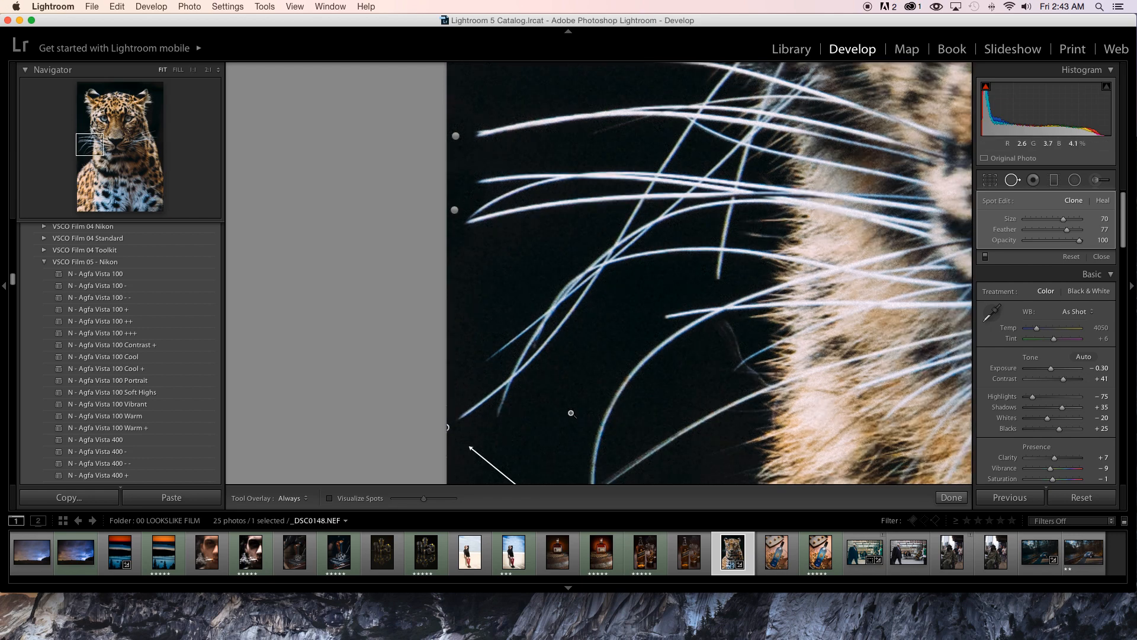
key("z")
left_click(1012, 180)
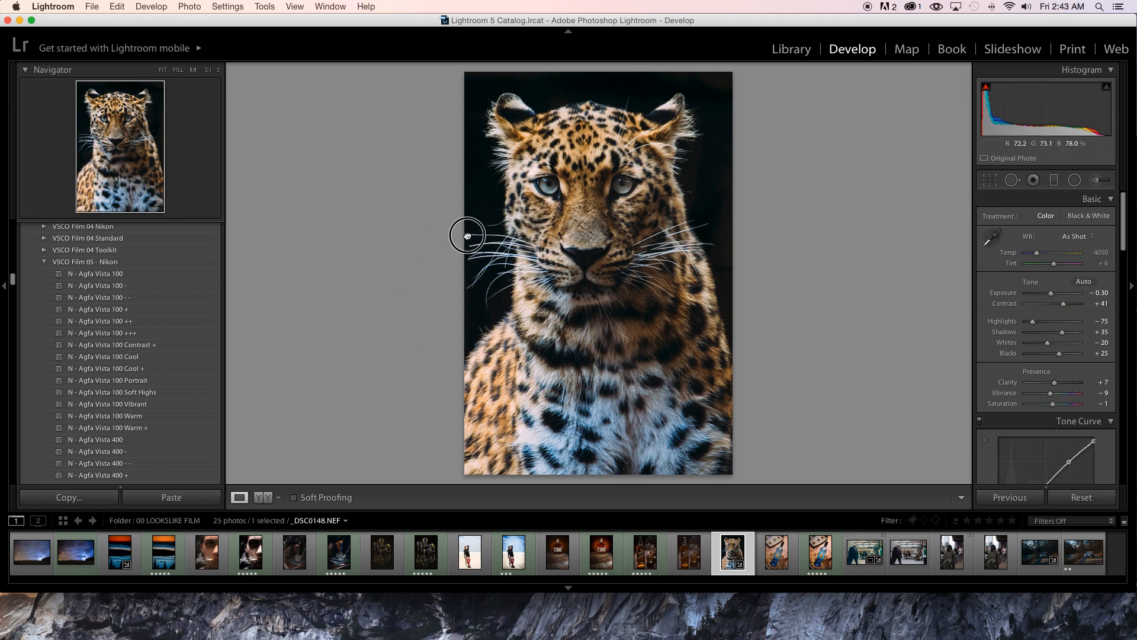
Step: Shorten the second whisker further with another clone stroke over its tip, sampling the dark background above the whiskers
left_click(465, 233)
left_click(1012, 180)
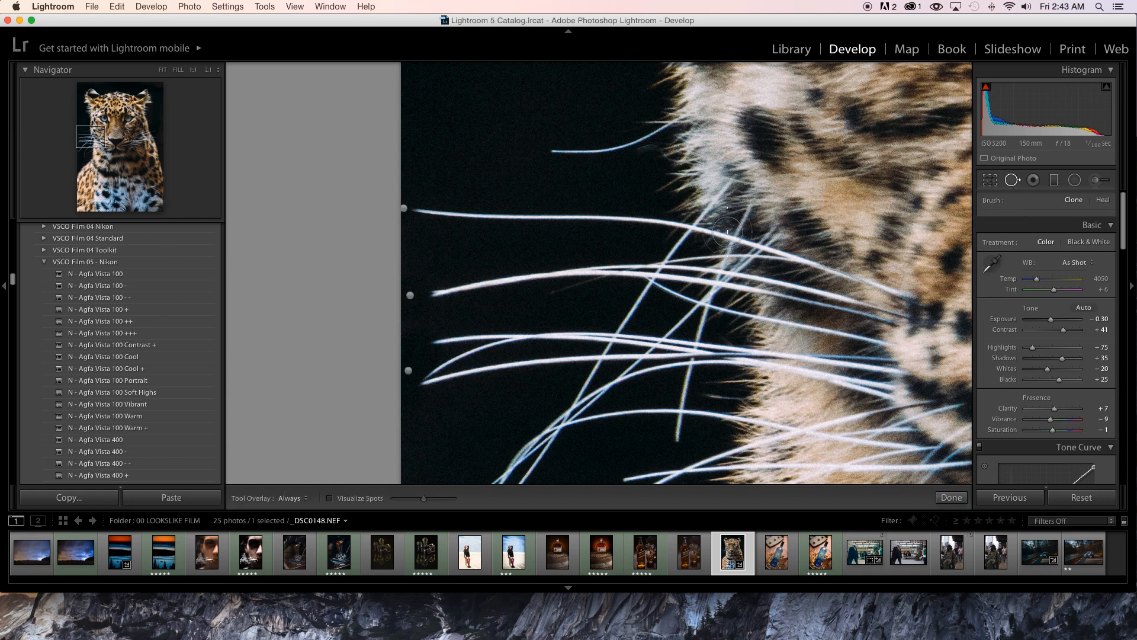
left_click_drag(453, 291, 427, 292)
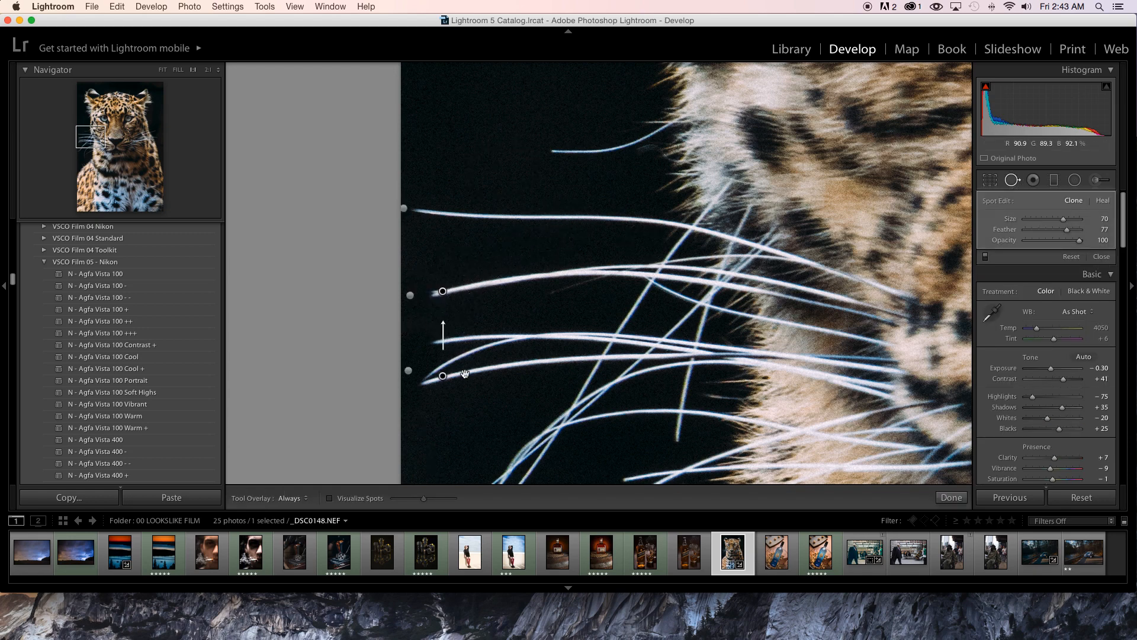
mouse_move(443, 375)
left_mouse_down()
mouse_move(521, 241)
mouse_move(519, 116)
mouse_move(497, 111)
left_mouse_up()
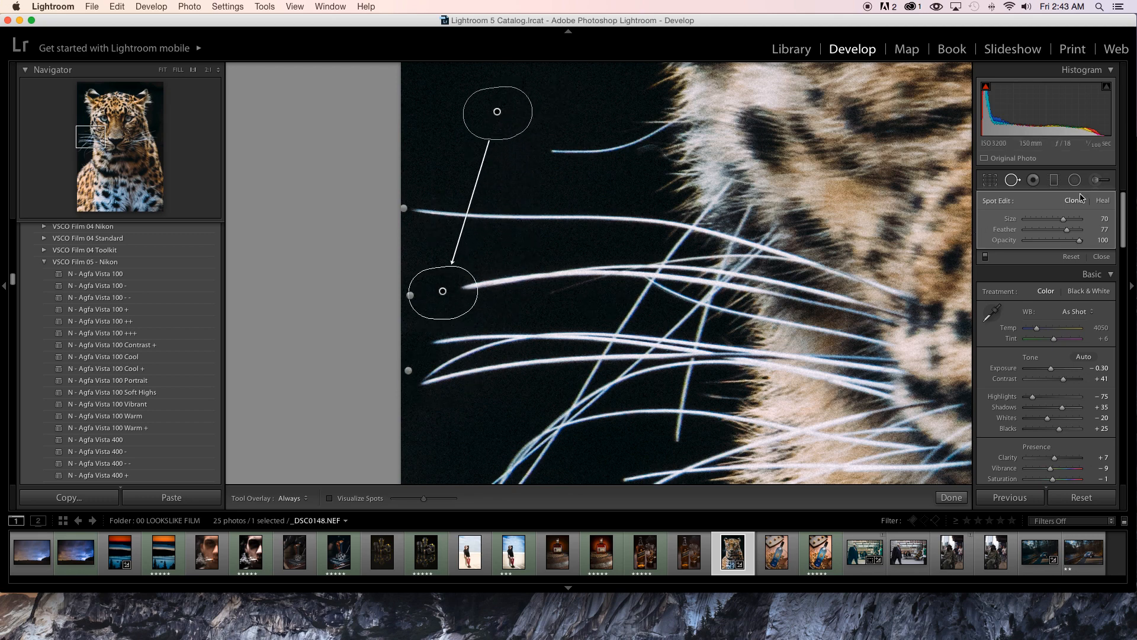
left_click(1016, 180)
left_click(490, 267)
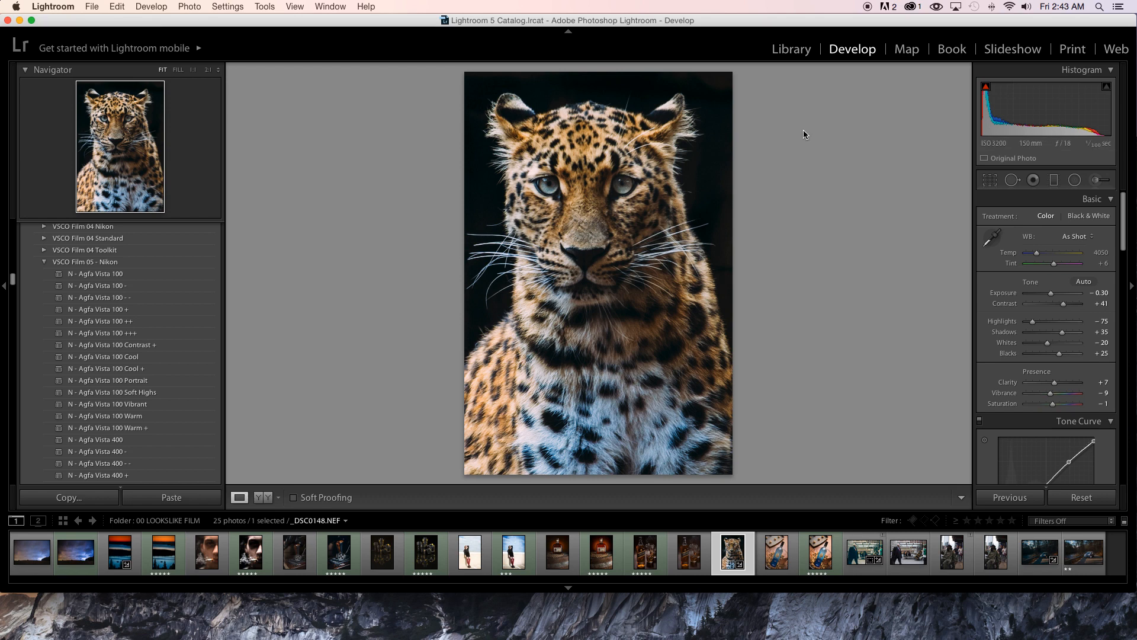
Step: Crop the photo slightly at its lower-right corner, keeping the original aspect ratio, and apply the crop
left_click(989, 182)
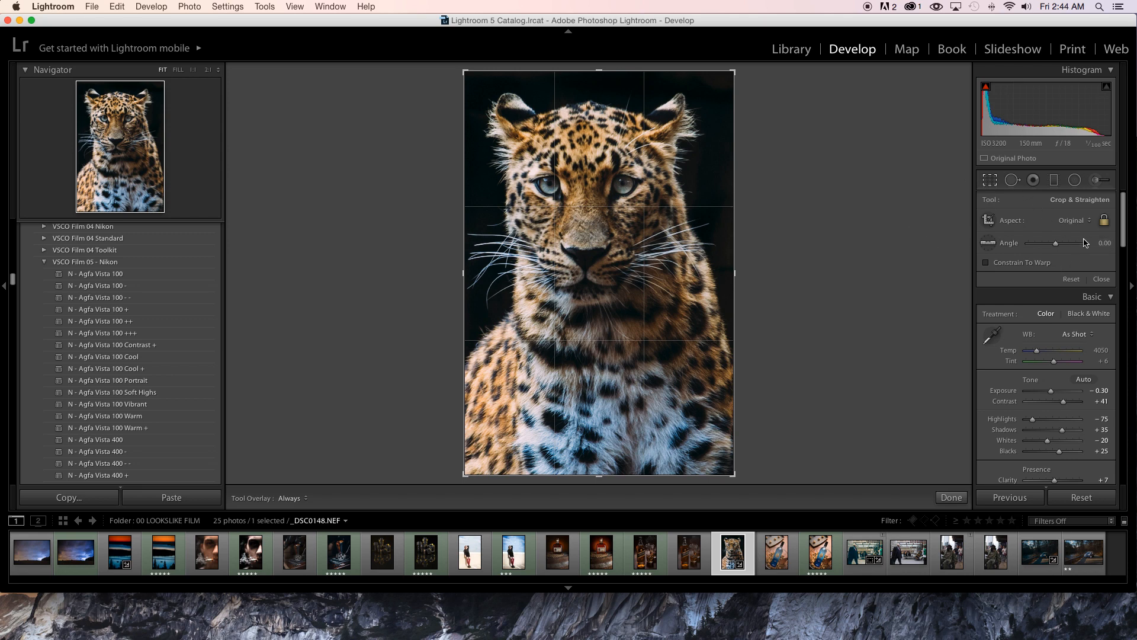
left_click(994, 184)
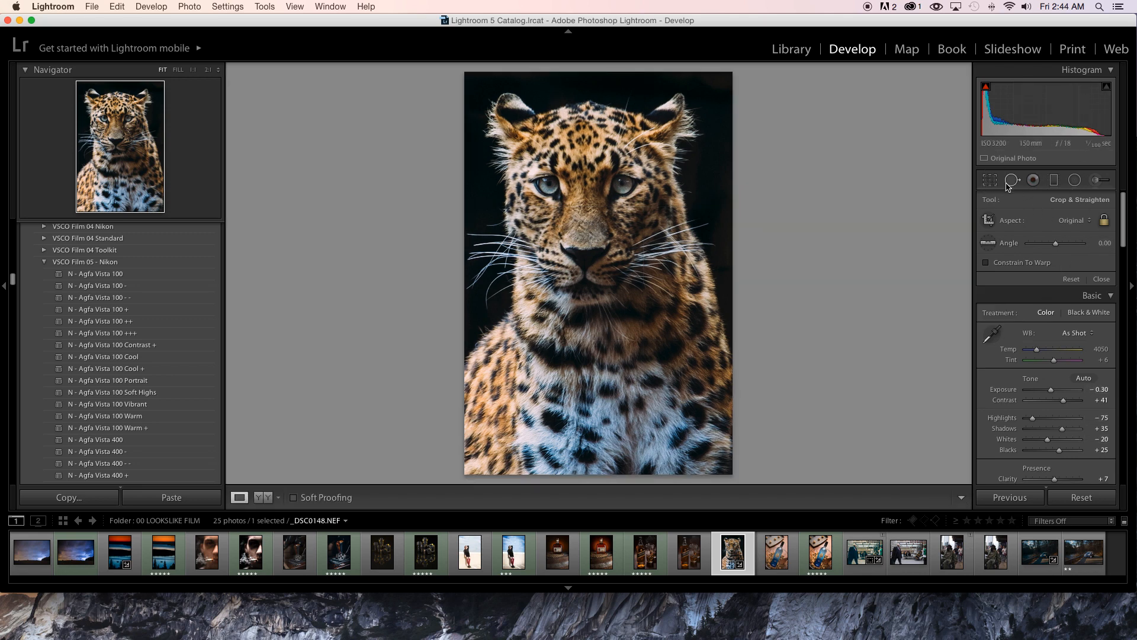
left_click(994, 184)
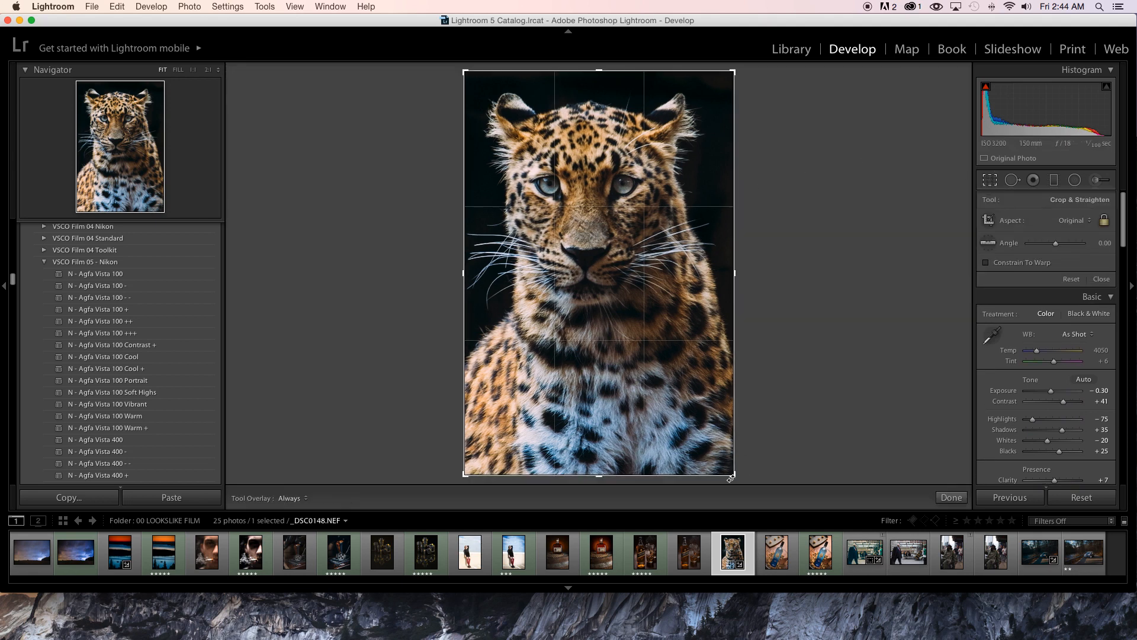
left_click_drag(733, 475, 729, 470)
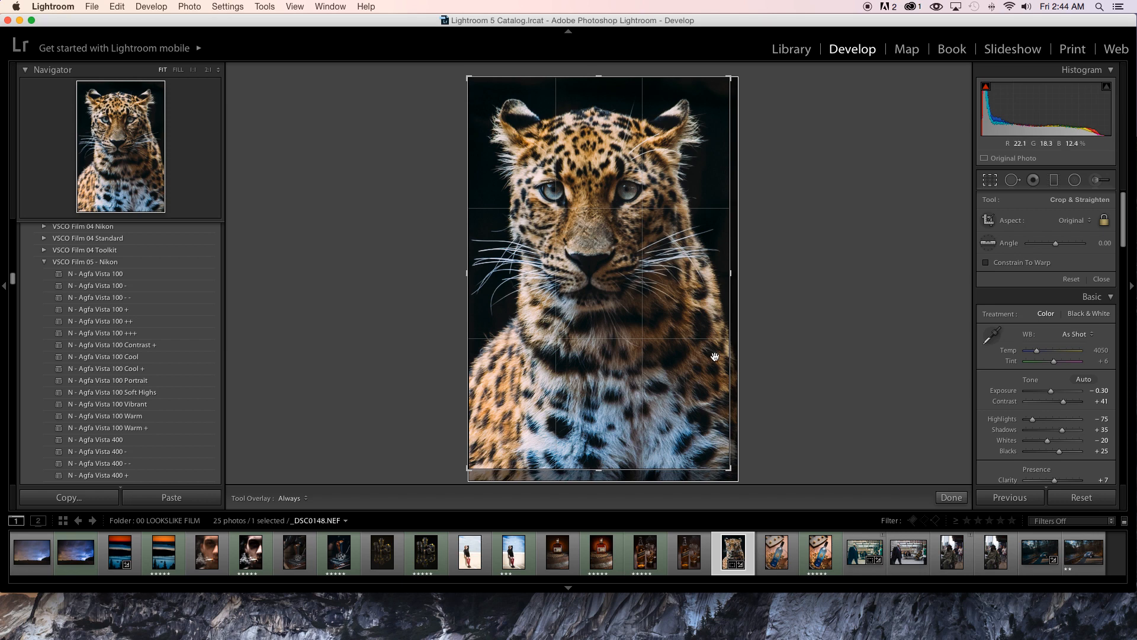
key("Return")
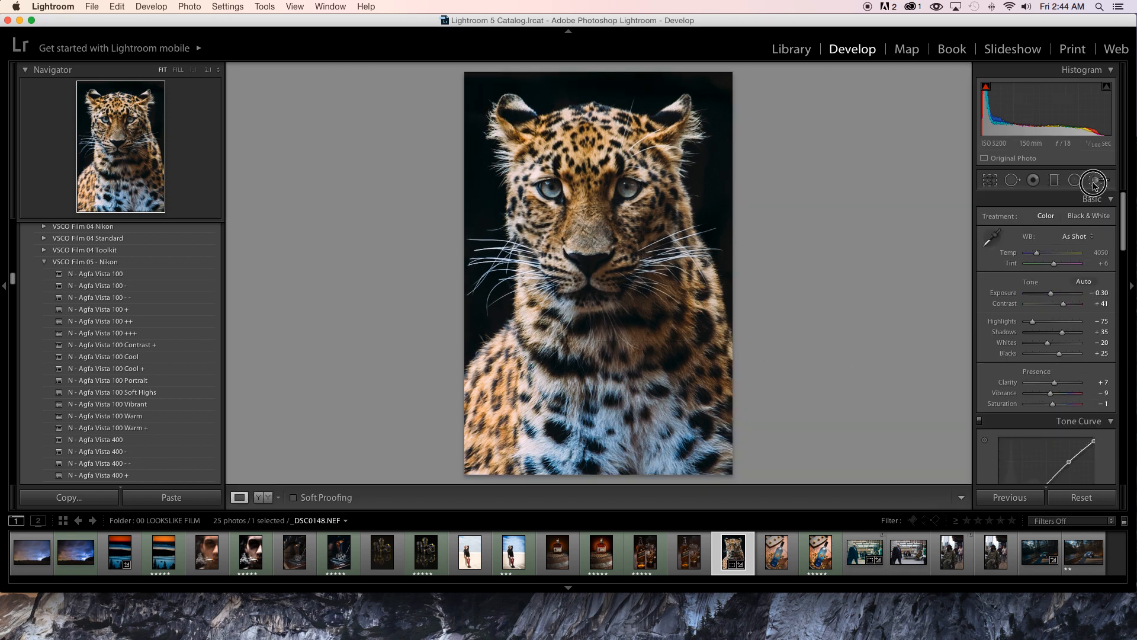
Step: Start a new adjustment brush mask and reset its sharpness, clarity, saturation and exposure to 0
left_click(1098, 179)
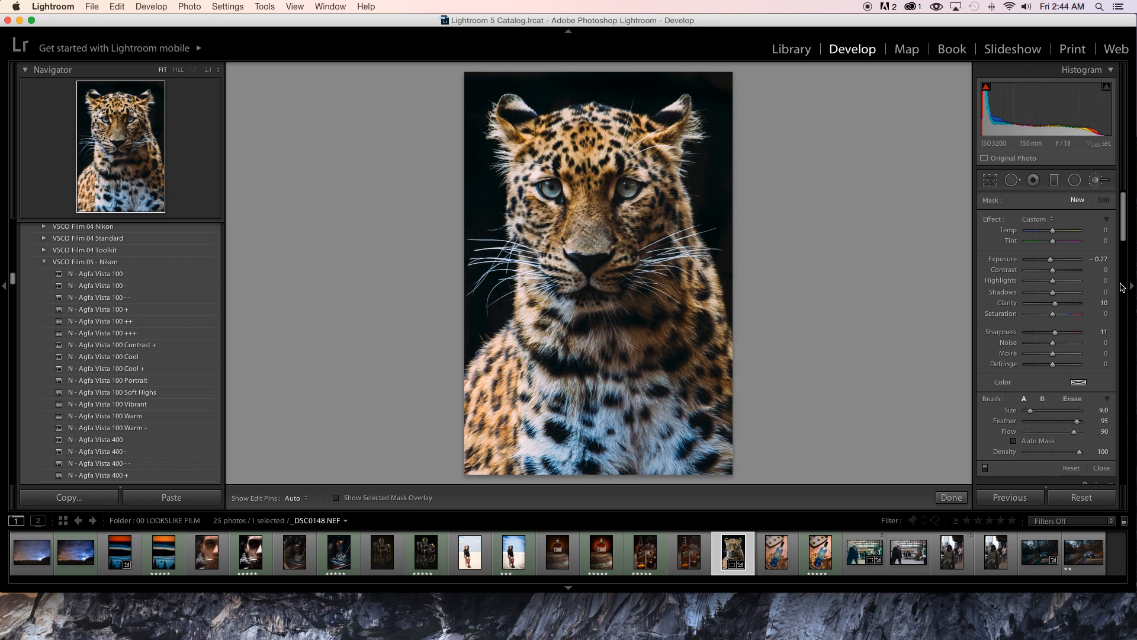
double_click(1057, 333)
double_click(1052, 304)
left_click(1052, 314)
left_click_drag(1052, 313, 1053, 315)
double_click(1051, 315)
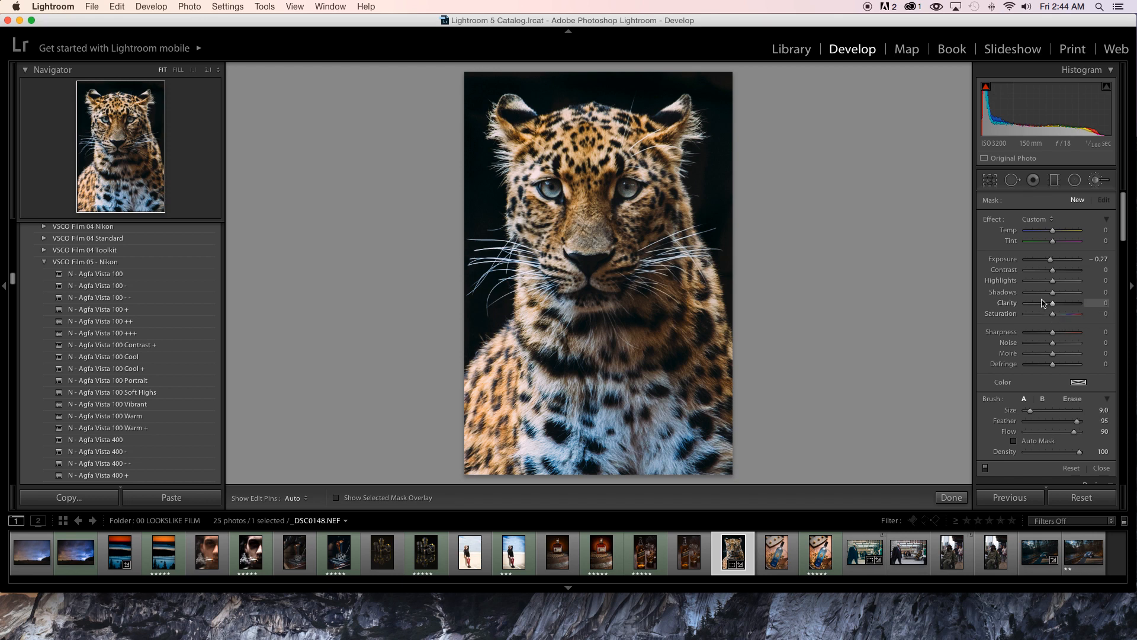
double_click(1050, 261)
Step: Paint the new mask with temp 11 over the bluish fur on the leopard's chest, and reduce the mask's temp to 6
right_click(1057, 233)
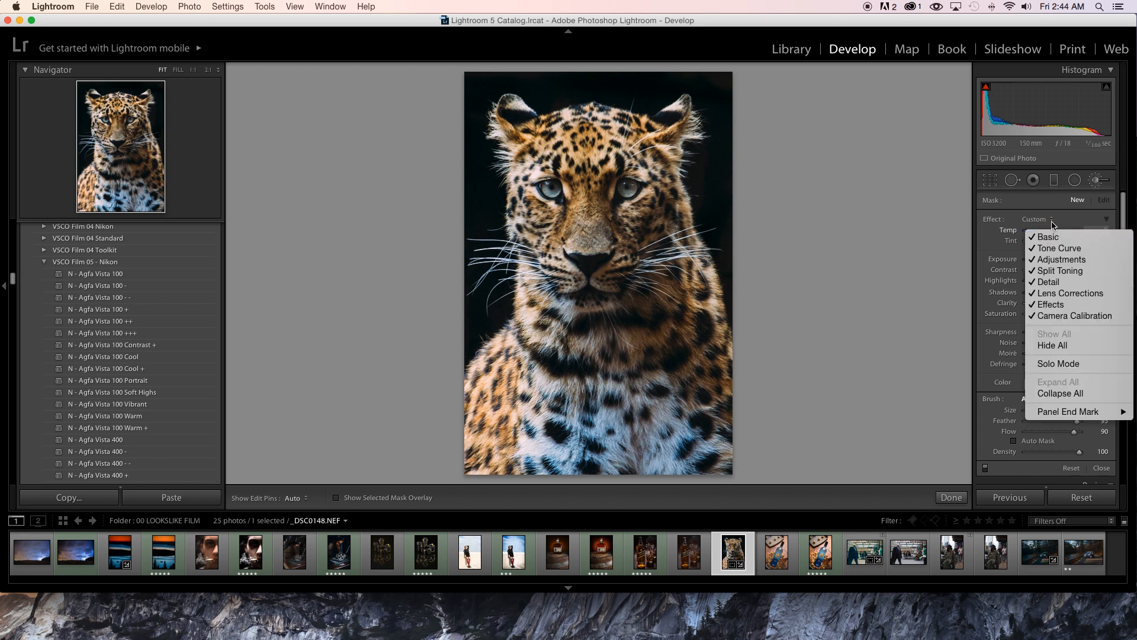
right_click(1069, 223)
left_click(1069, 220)
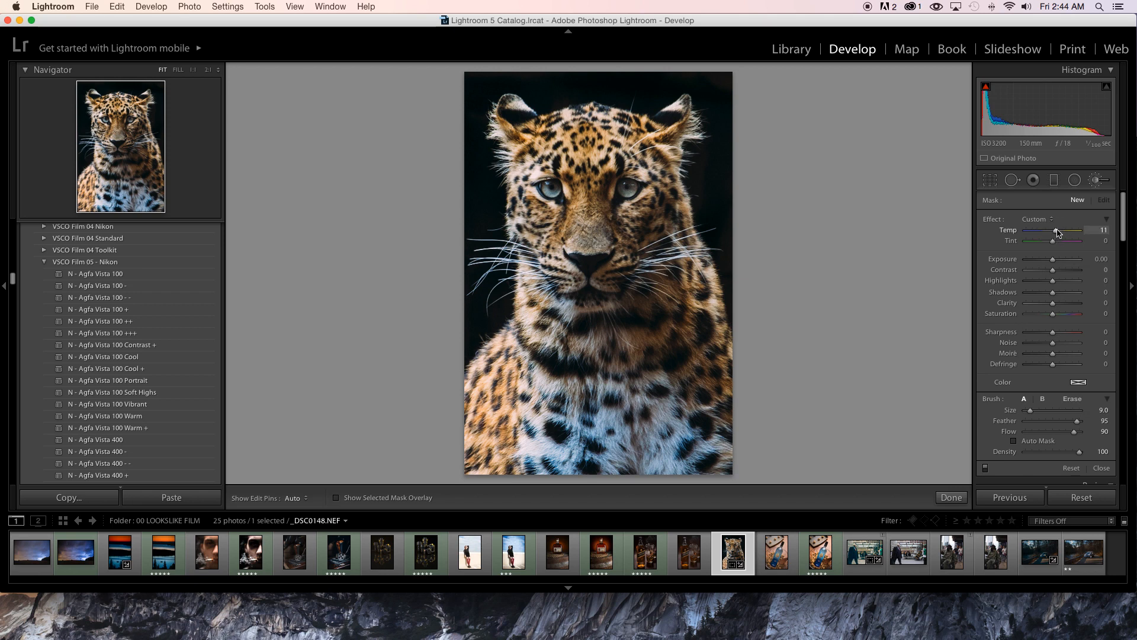
key("h")
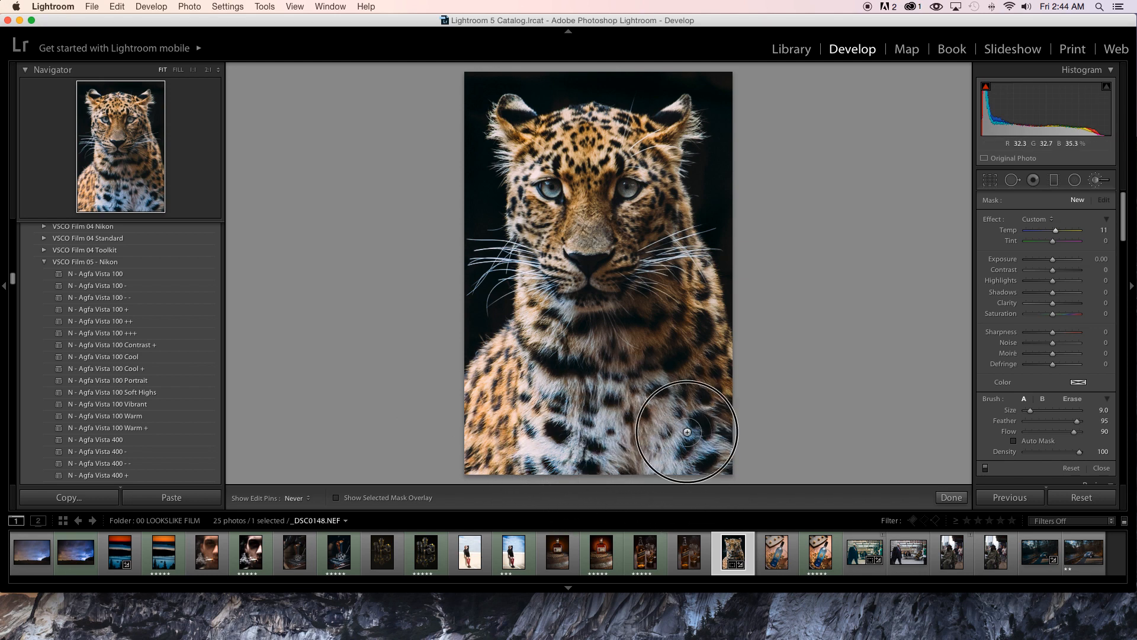
mouse_move(707, 450)
left_mouse_down()
mouse_move(663, 391)
mouse_move(609, 409)
left_mouse_up()
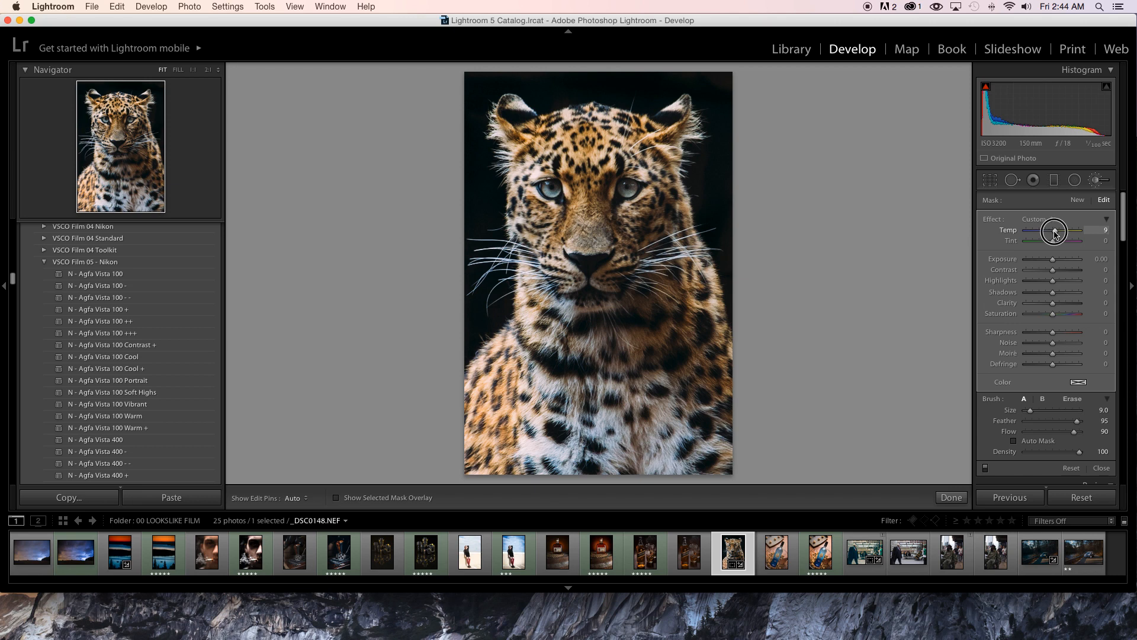
left_click_drag(1055, 232, 1053, 231)
Step: Compare the finished edit with the before view of the photo
key("backslash")
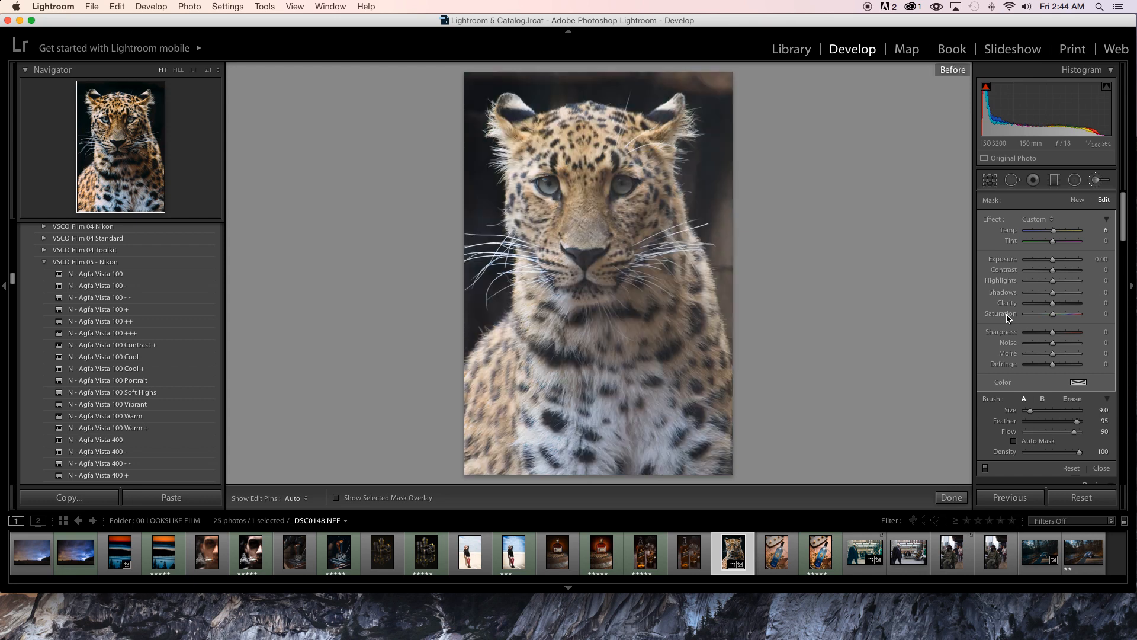
key("backslash")
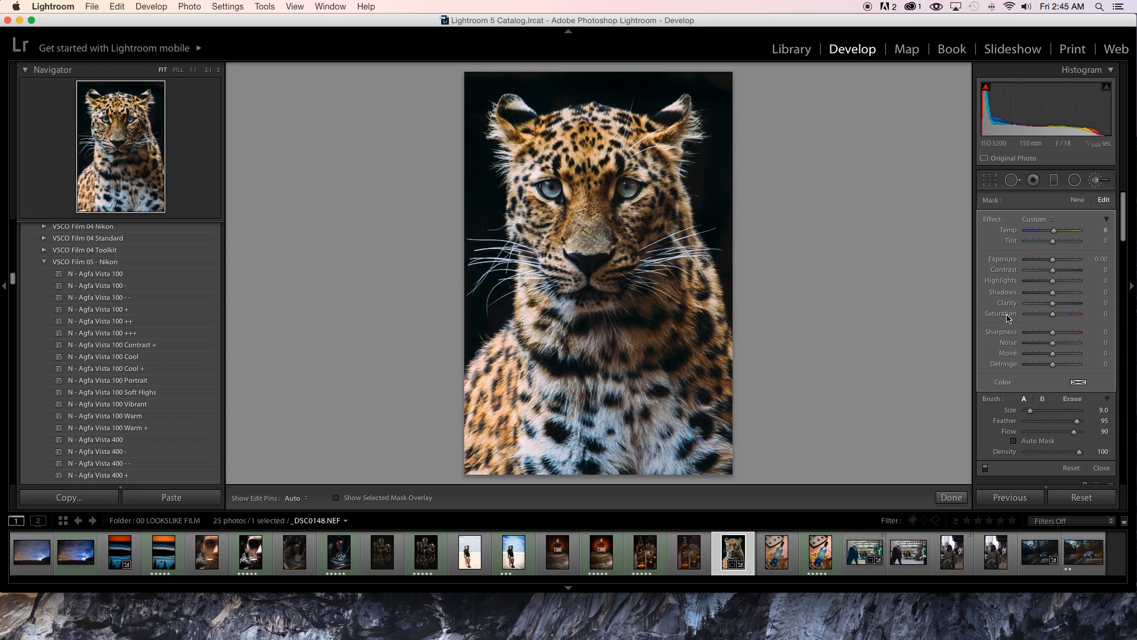
key("backslash")
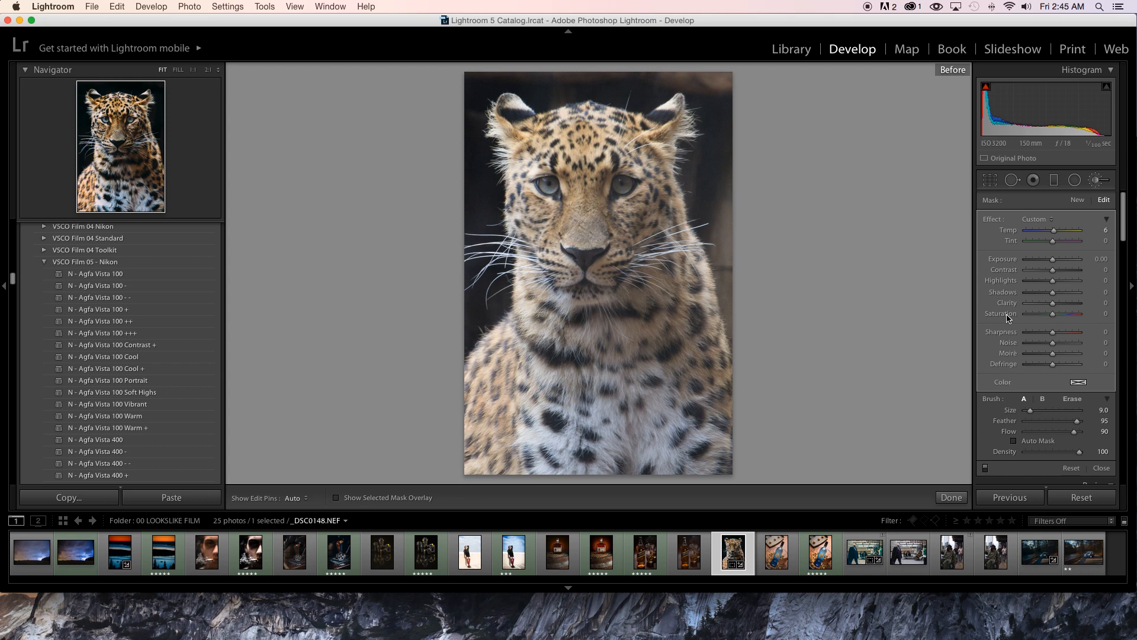
key("backslash")
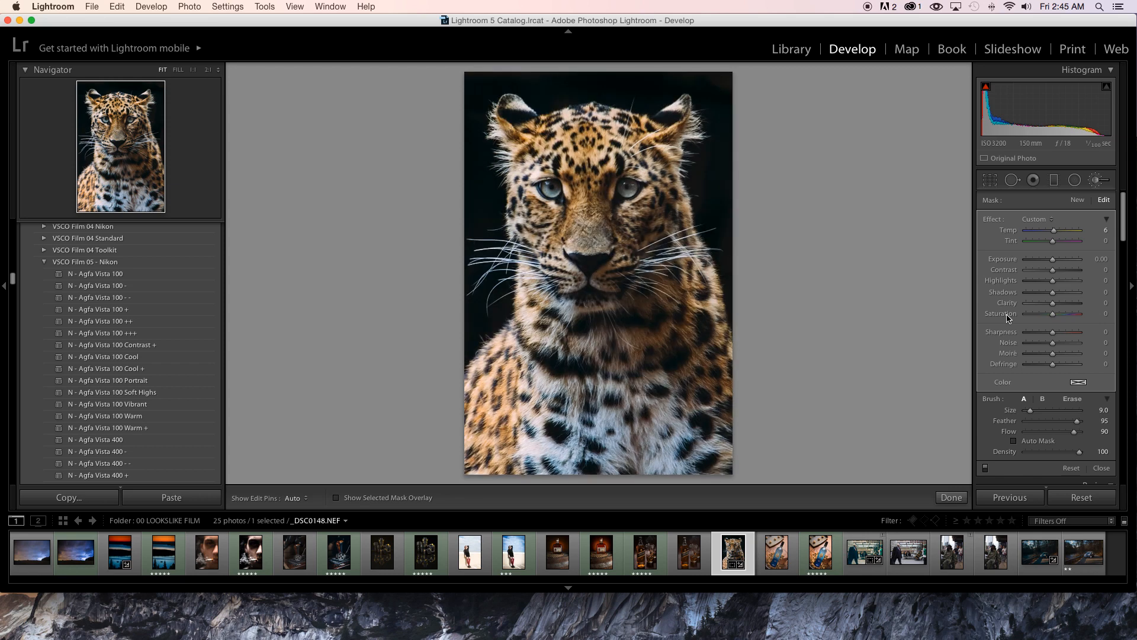